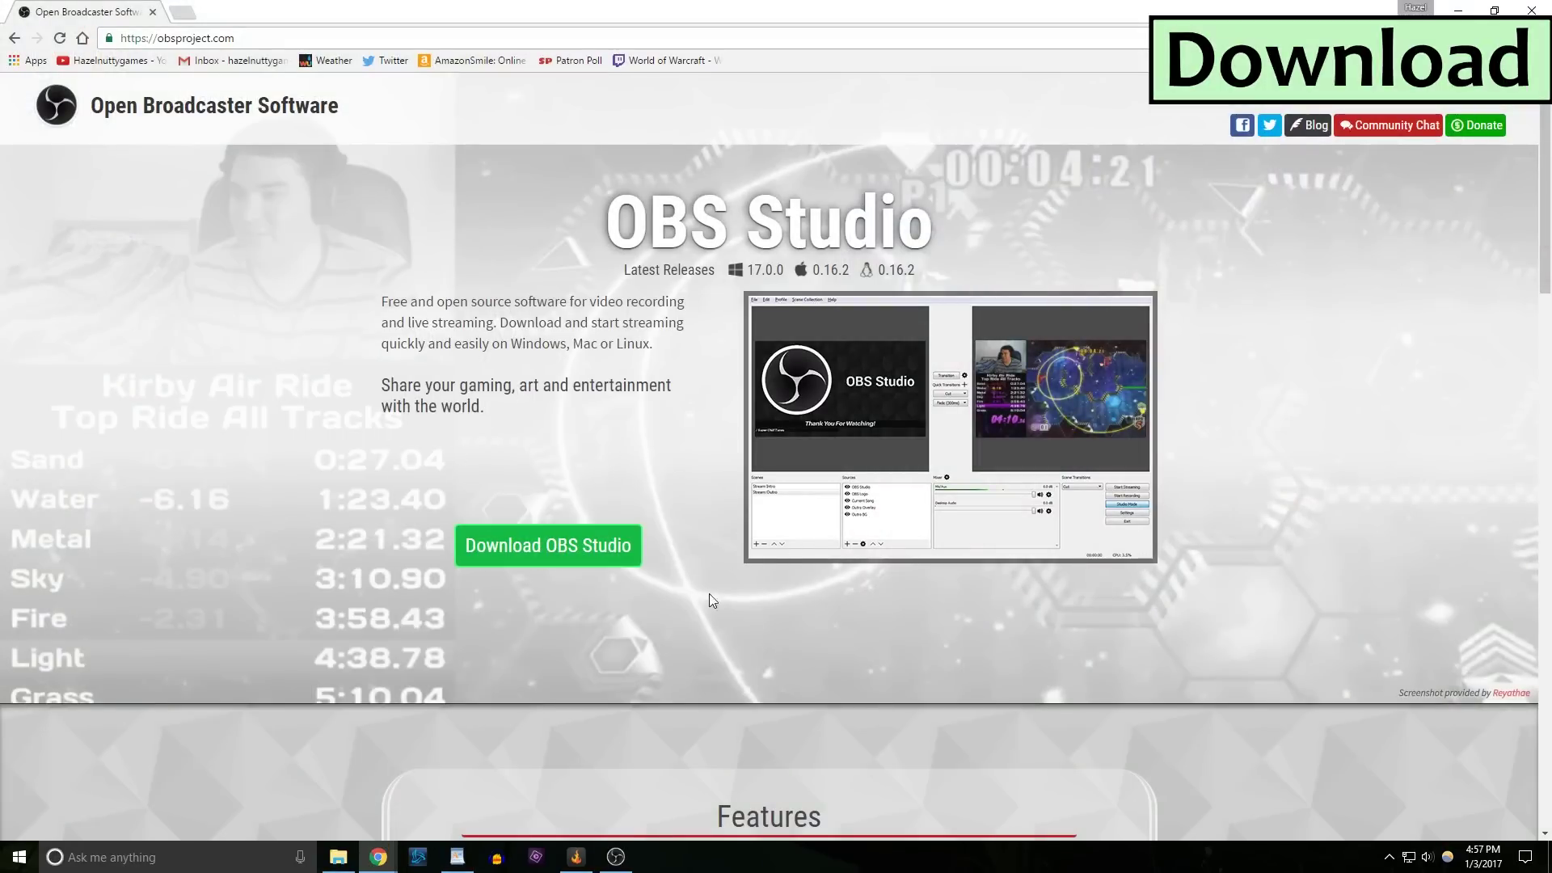
Step: Reveal the Windows 7+, OSX 10.8.5+ and Linux download buttons on obsproject.com
{"action": "left_click", "coordinate": [528, 541]}
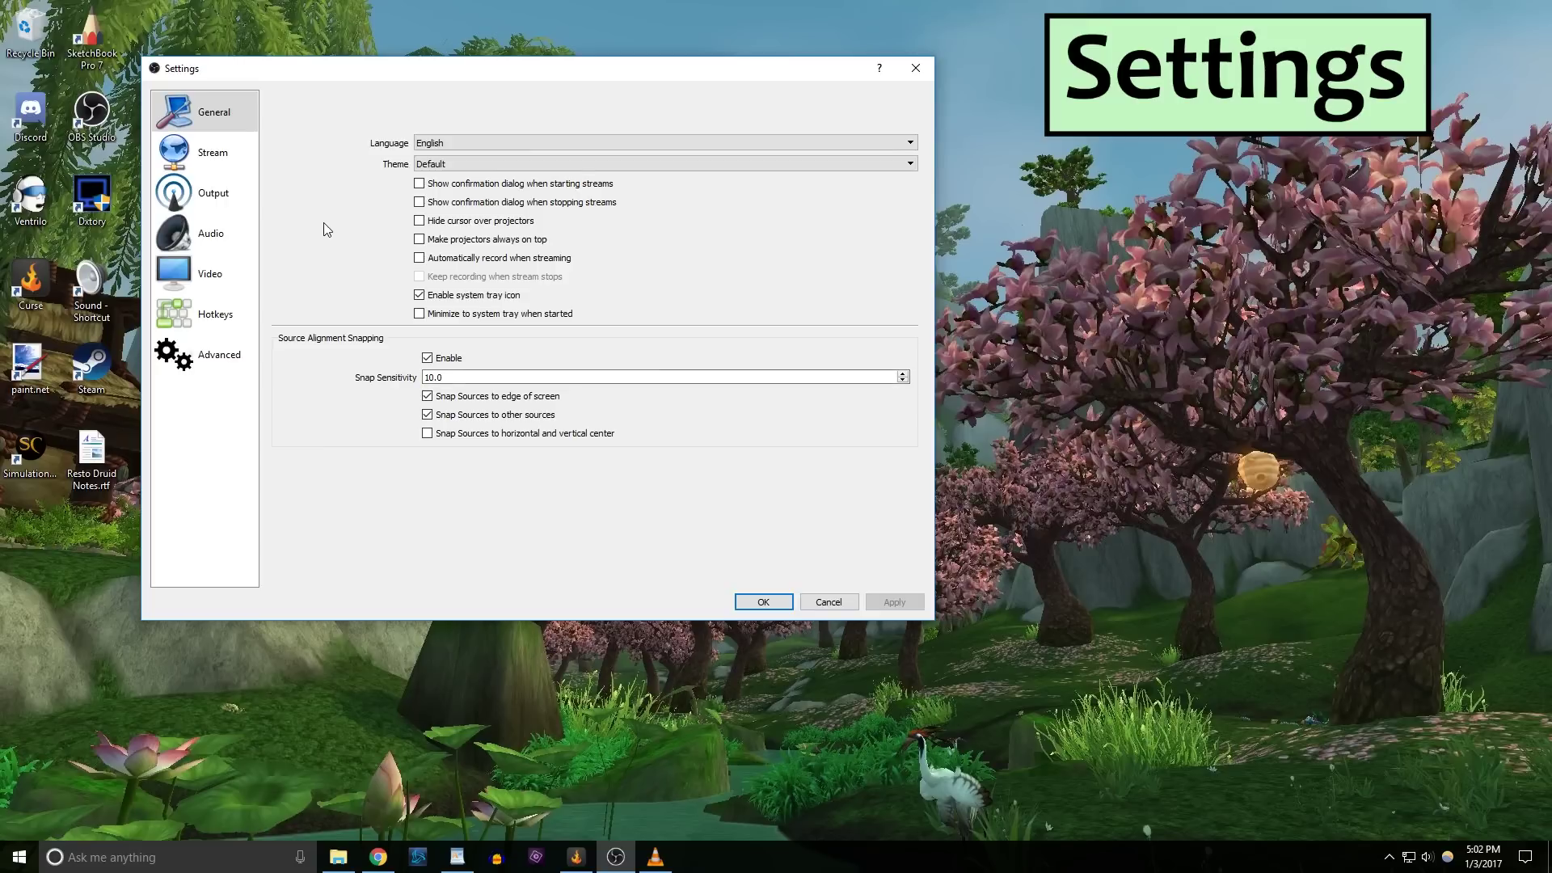
Step: Keep Streaming Services, choose YouTube / YouTube Gaming as the stream service, and view Output settings
{"action": "left_click", "coordinate": [240, 159]}
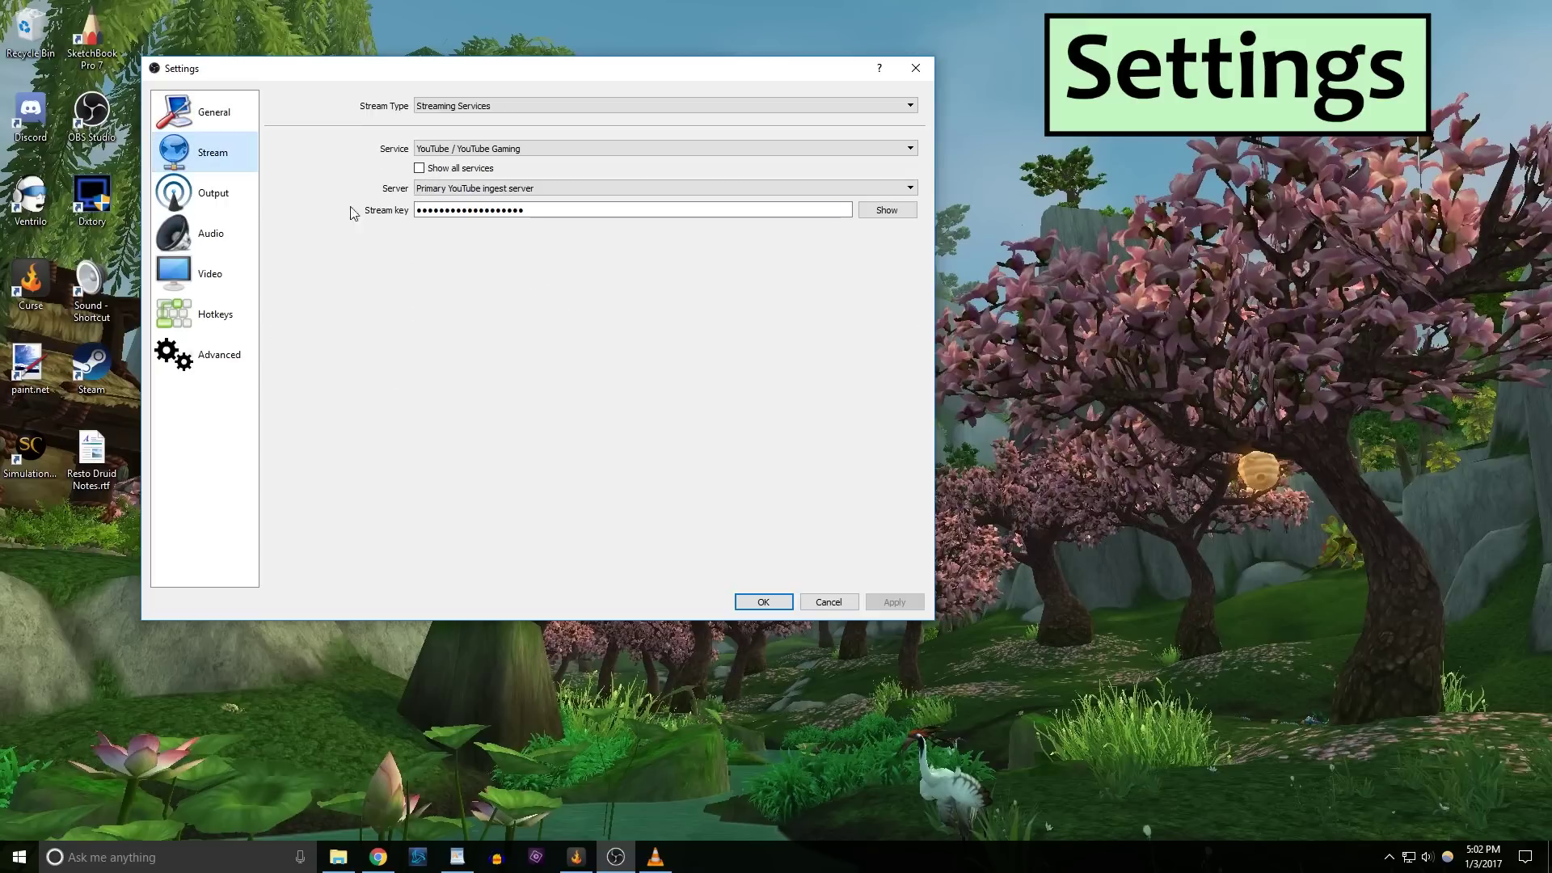
{"action": "left_click", "coordinate": [623, 106]}
{"action": "left_click", "coordinate": [622, 141]}
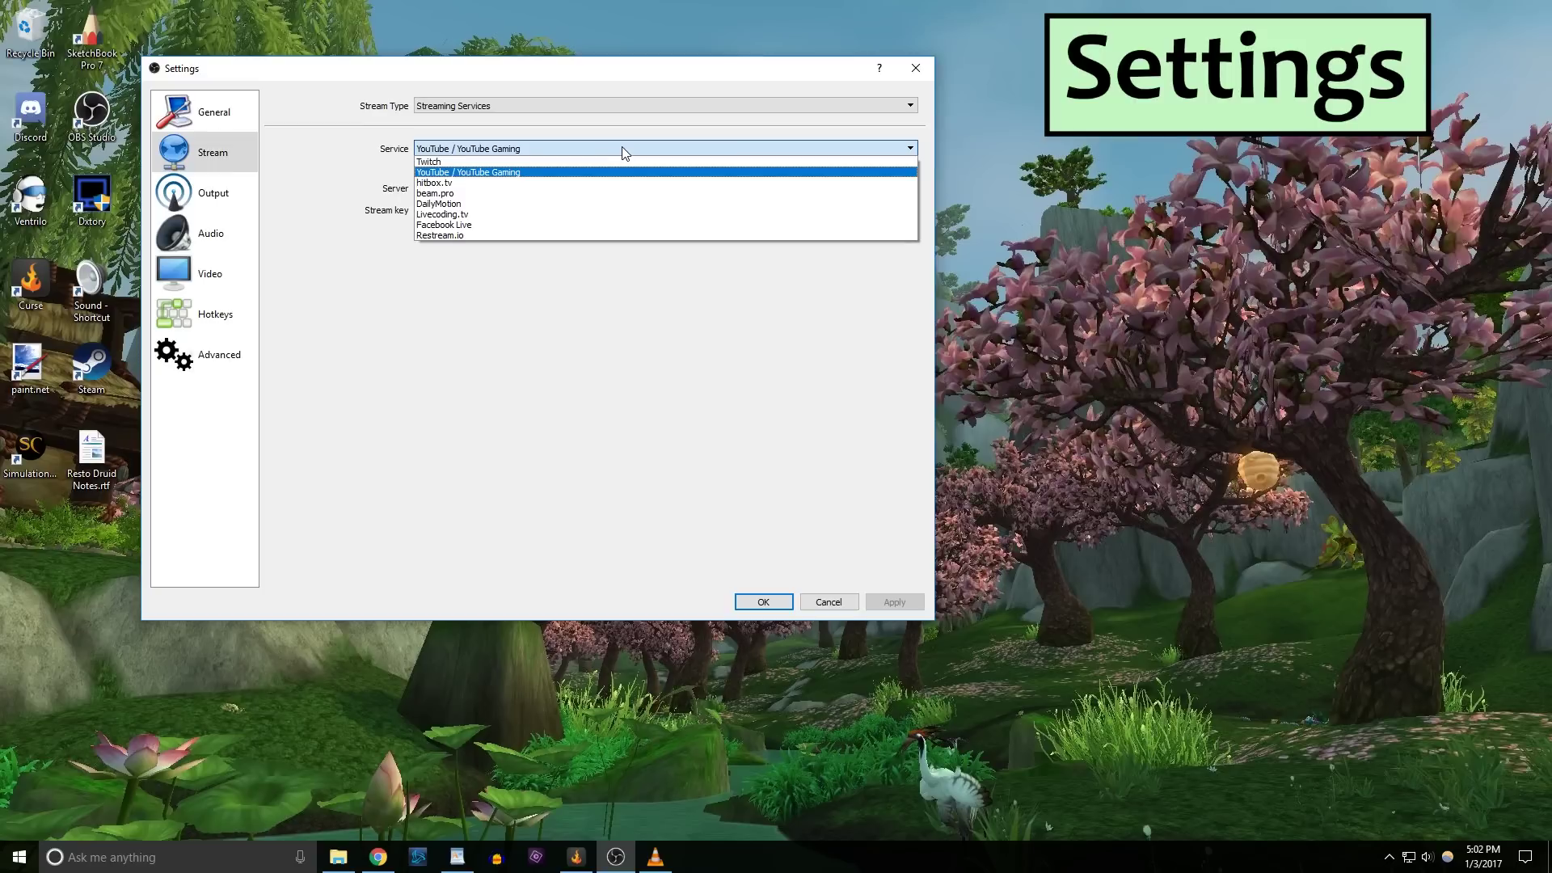
{"action": "left_click", "coordinate": [520, 174]}
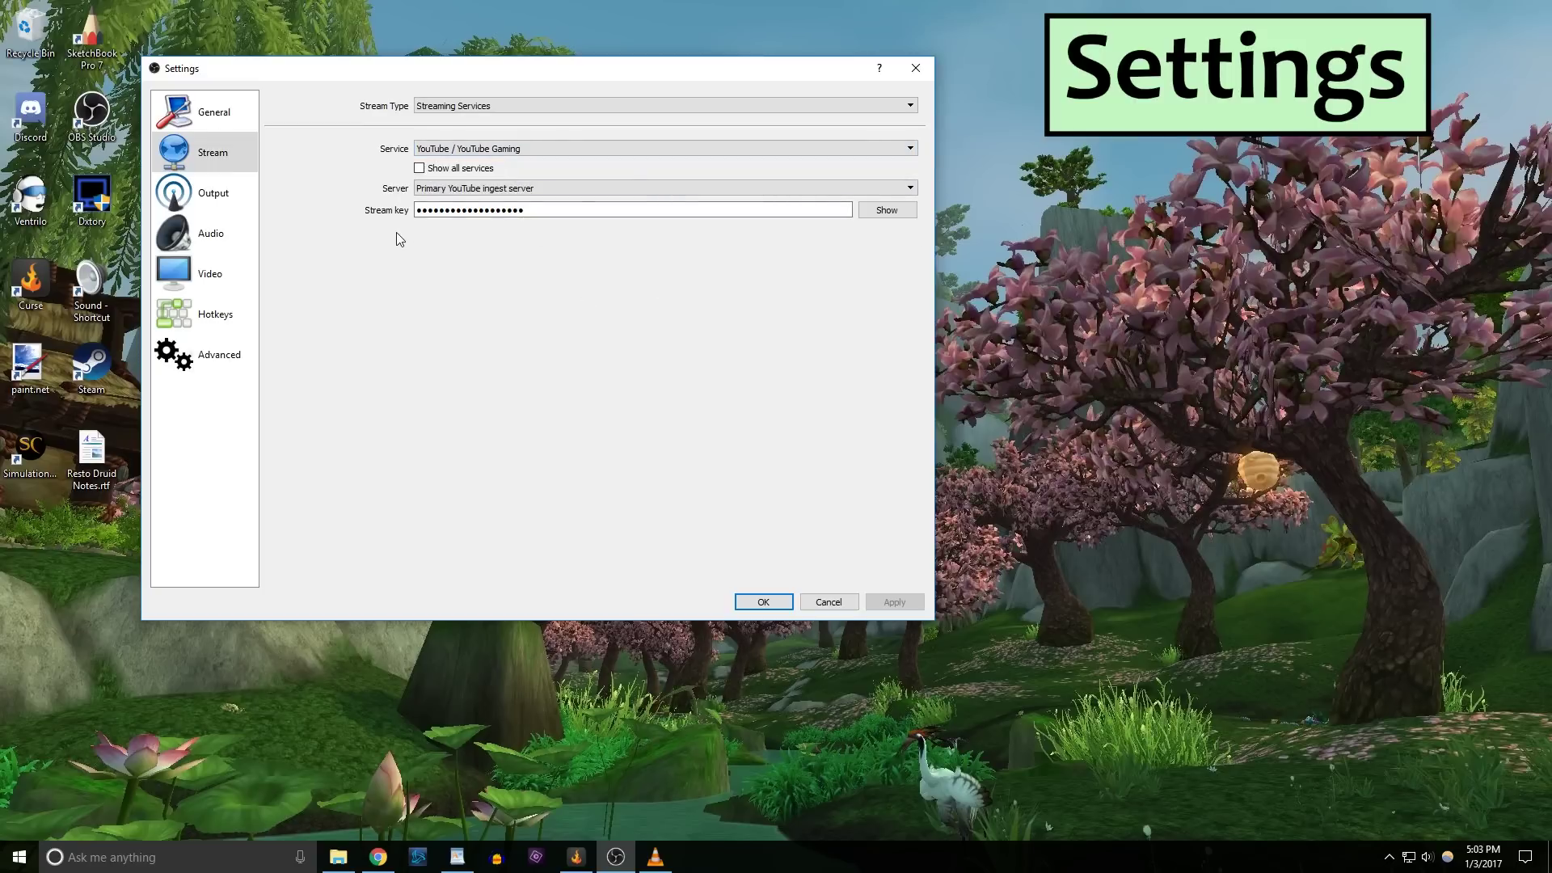
{"action": "left_click", "coordinate": [174, 194]}
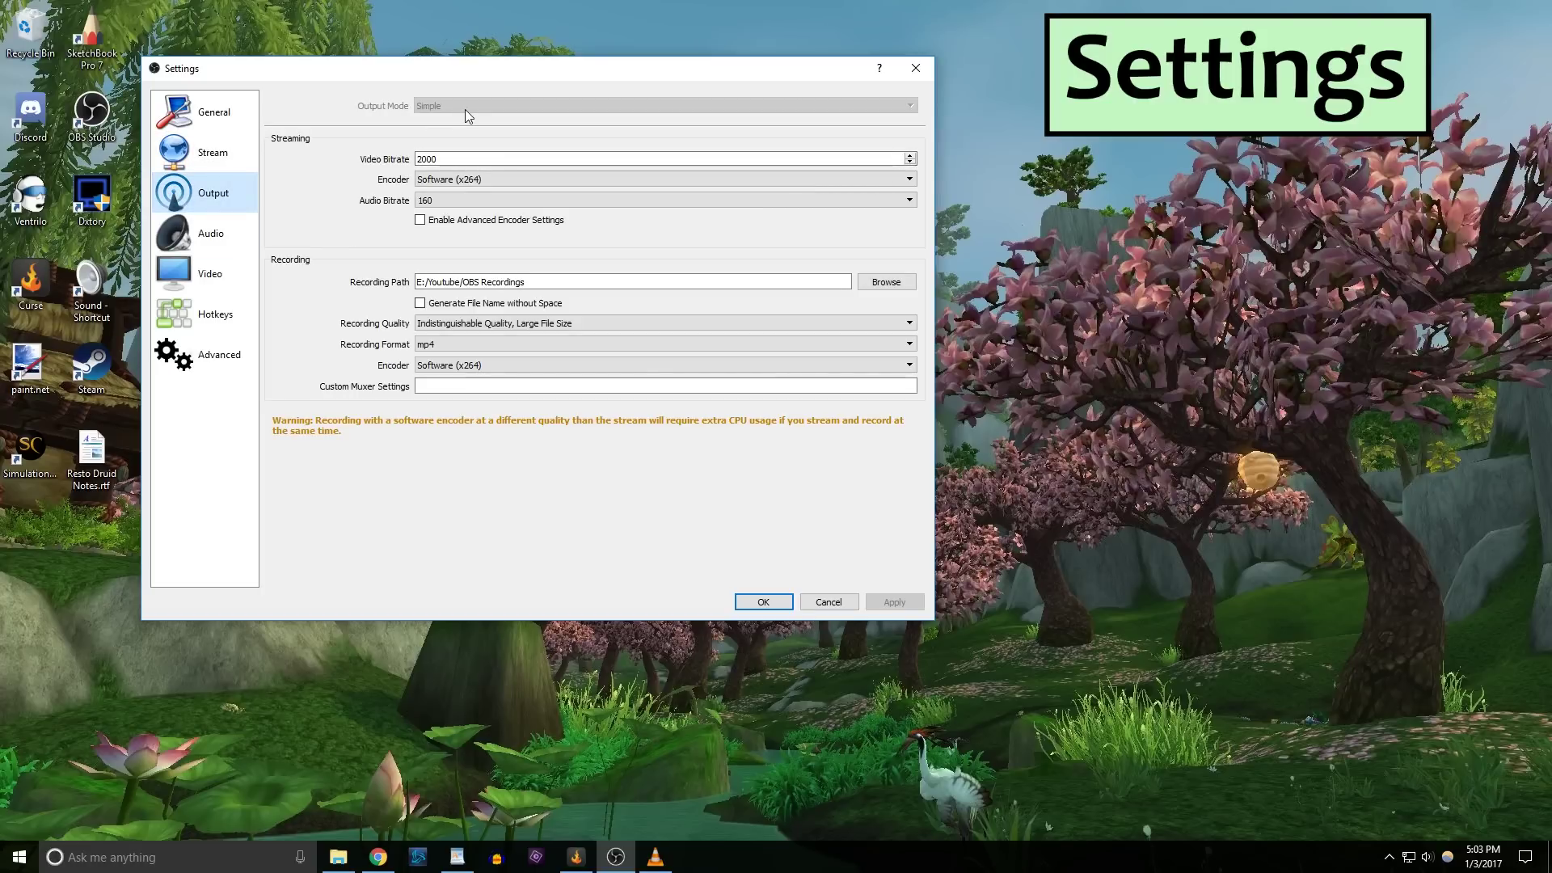
{"action": "left_click", "coordinate": [452, 158]}
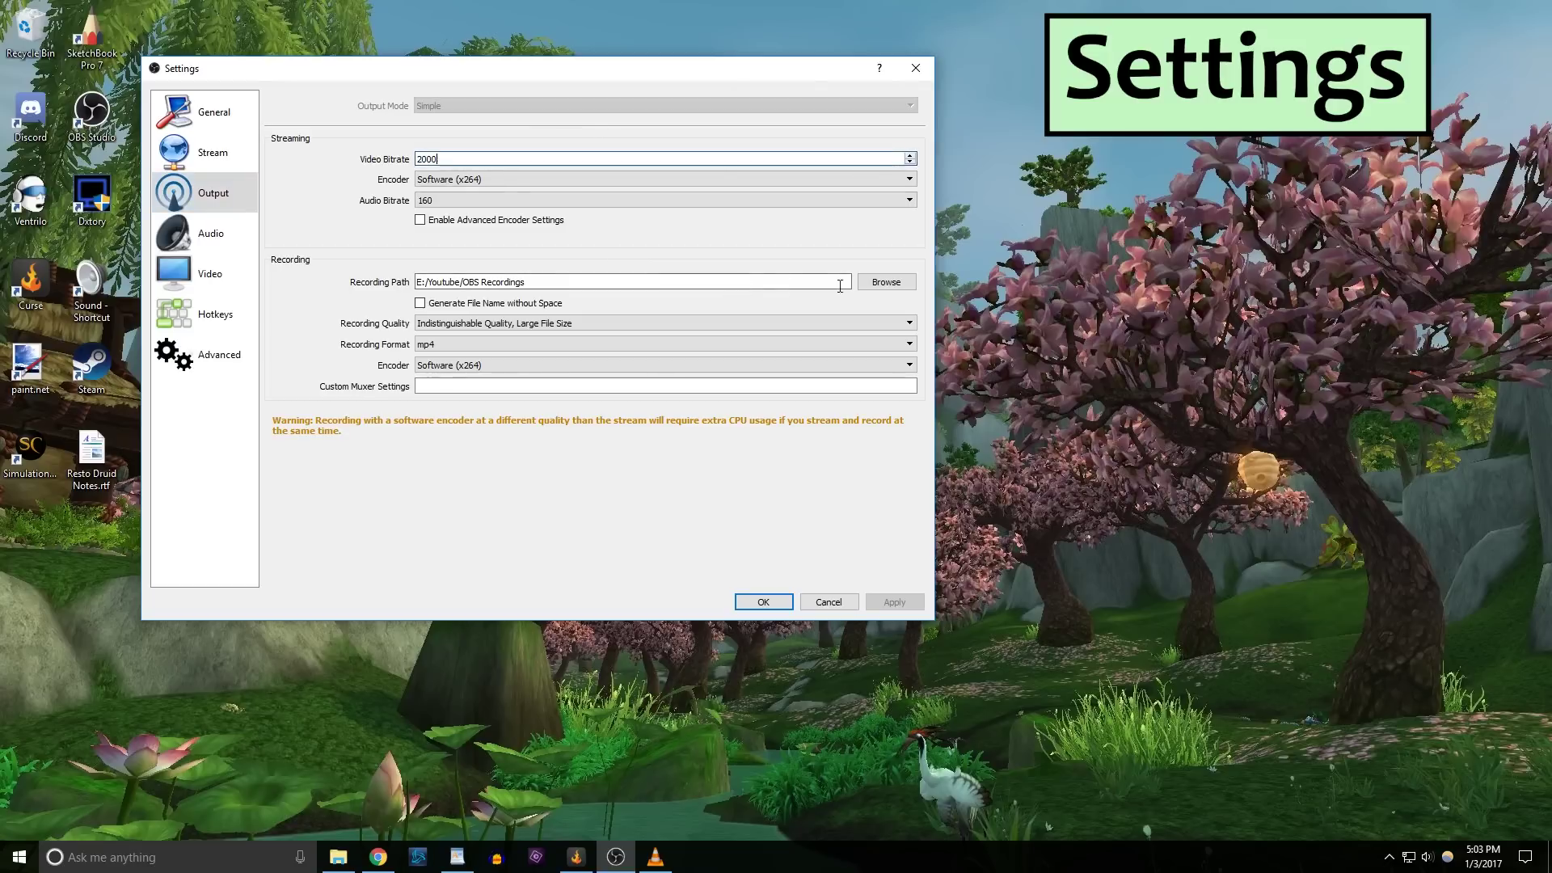
{"action": "left_click", "coordinate": [883, 287]}
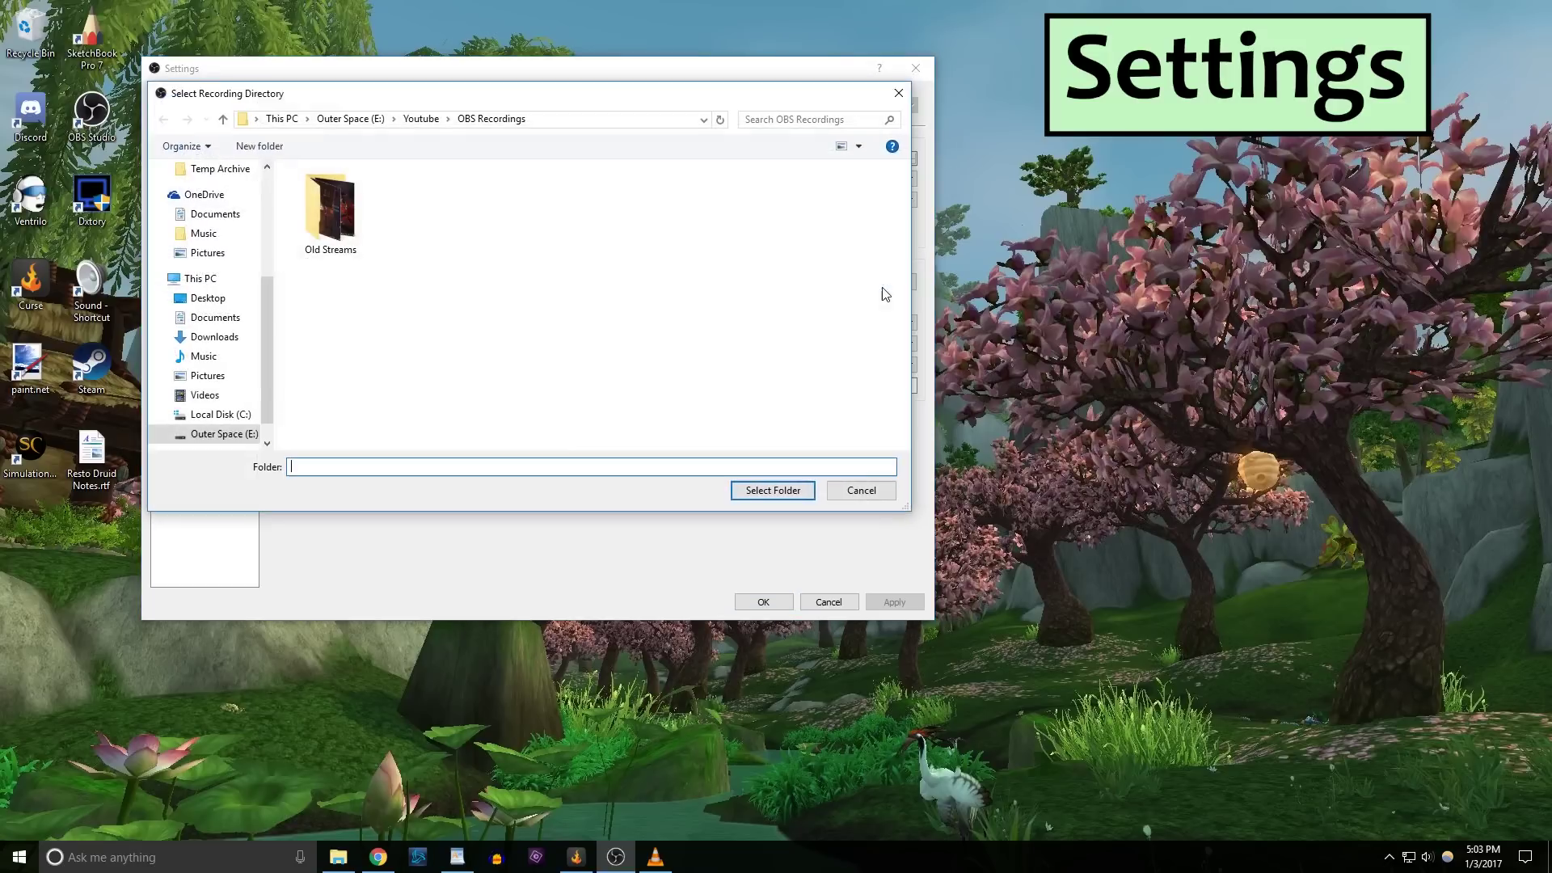
{"action": "left_click", "coordinate": [900, 91]}
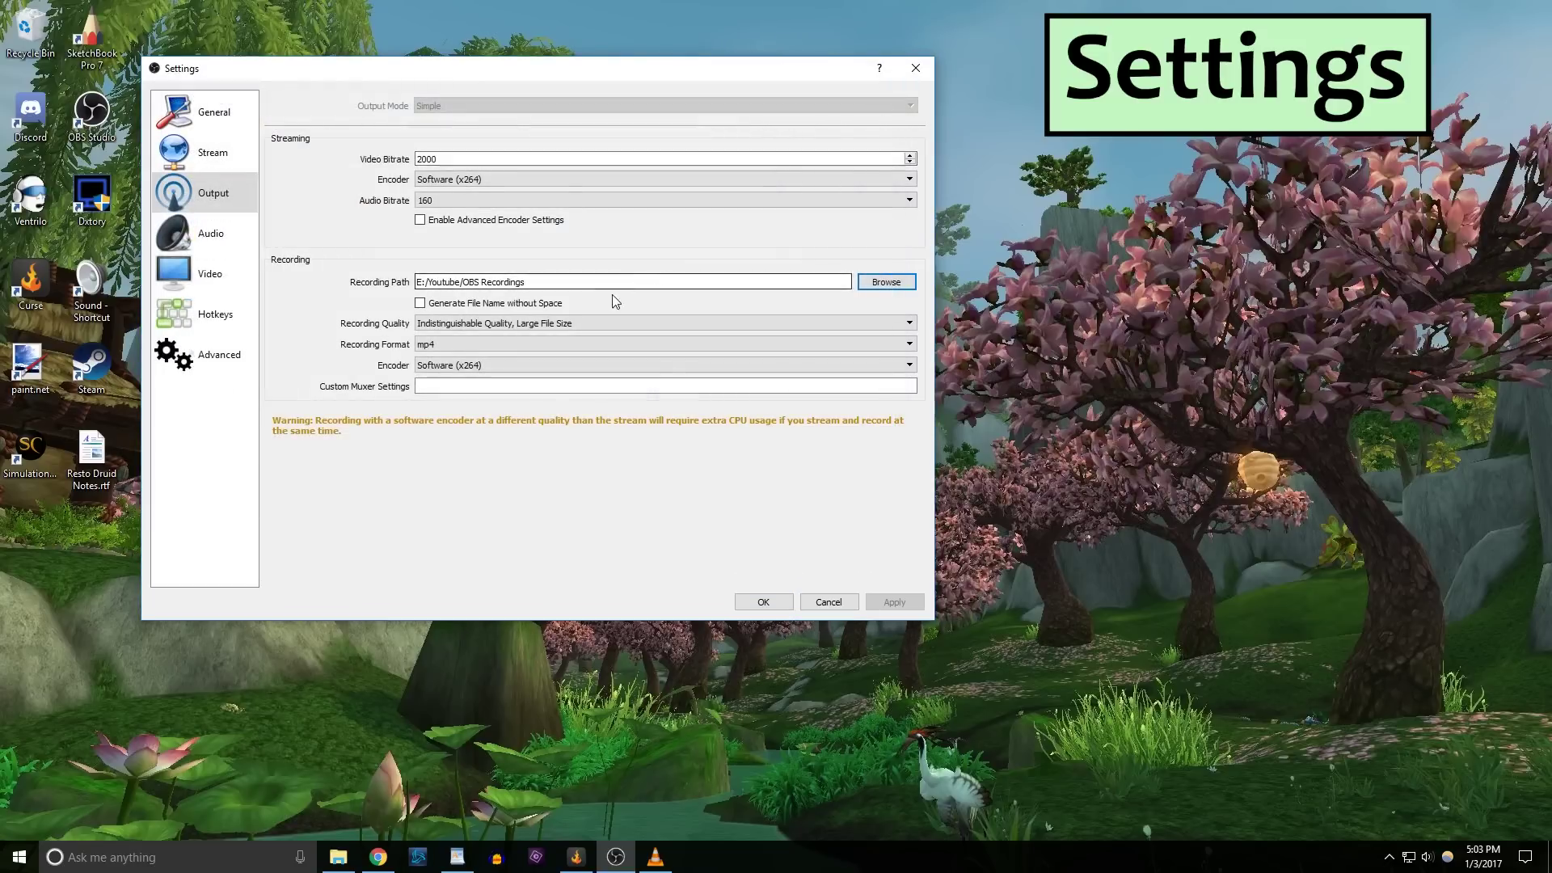
{"action": "left_click", "coordinate": [560, 346]}
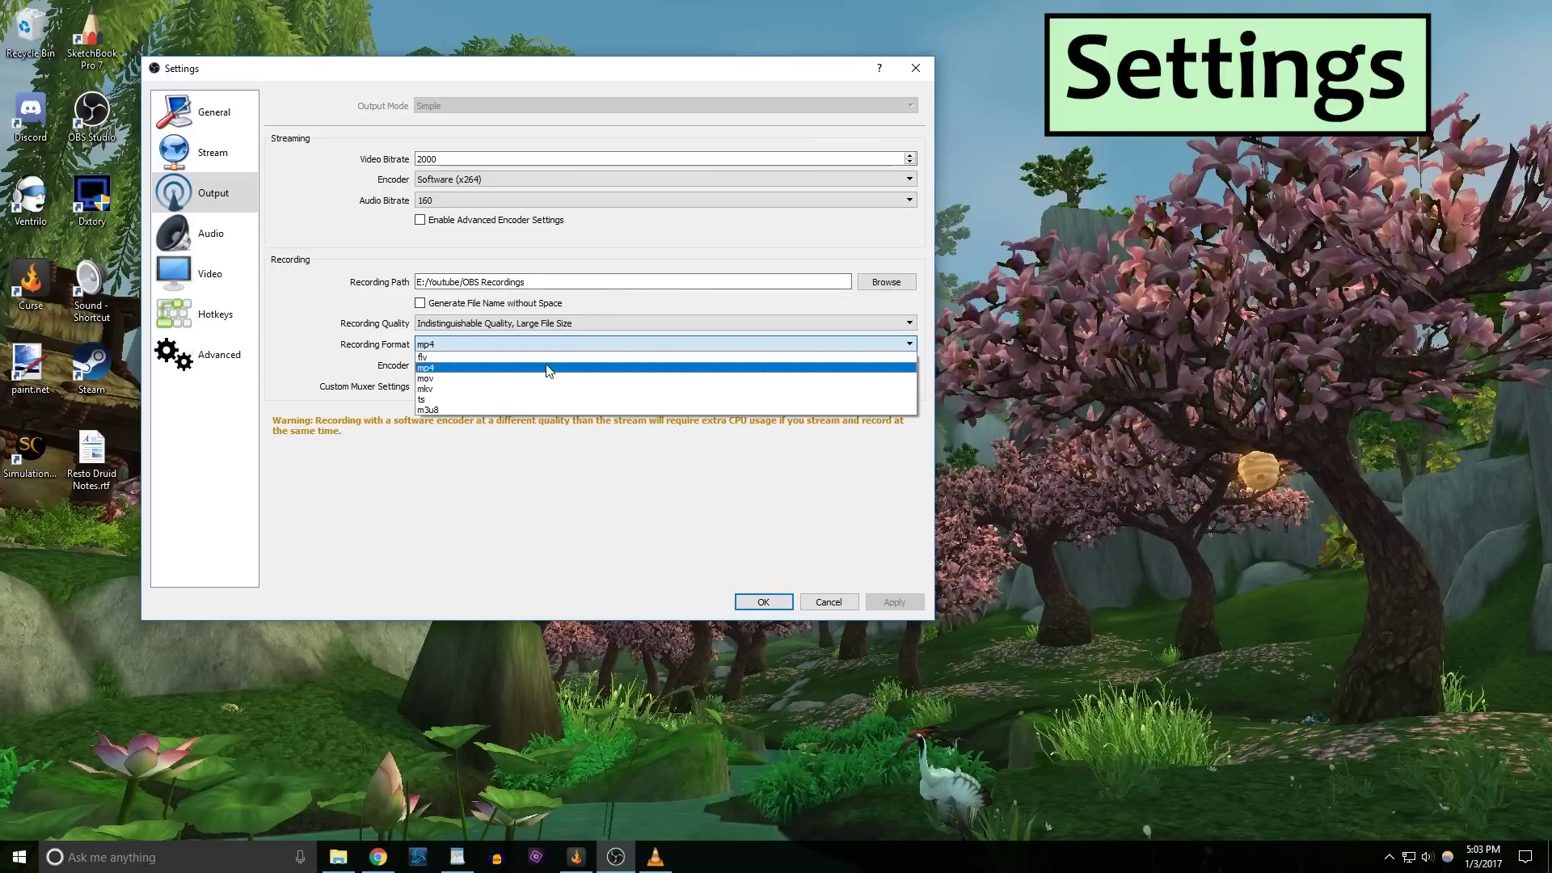
{"action": "left_click", "coordinate": [546, 371]}
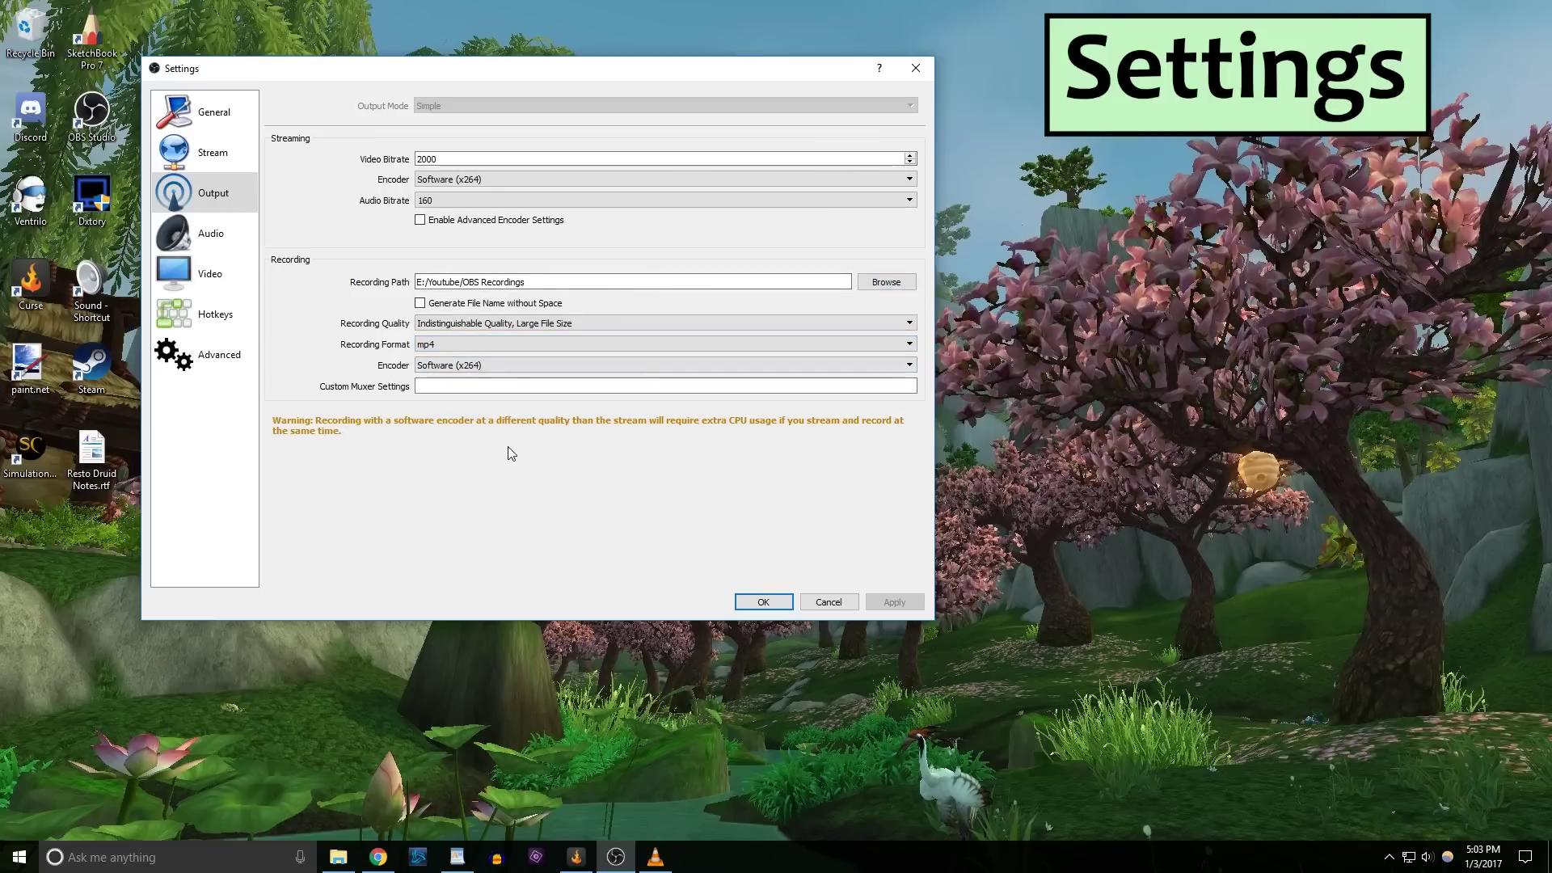
Step: Set the Desktop Audio Device to Default in the Audio settings
{"action": "left_click", "coordinate": [204, 230]}
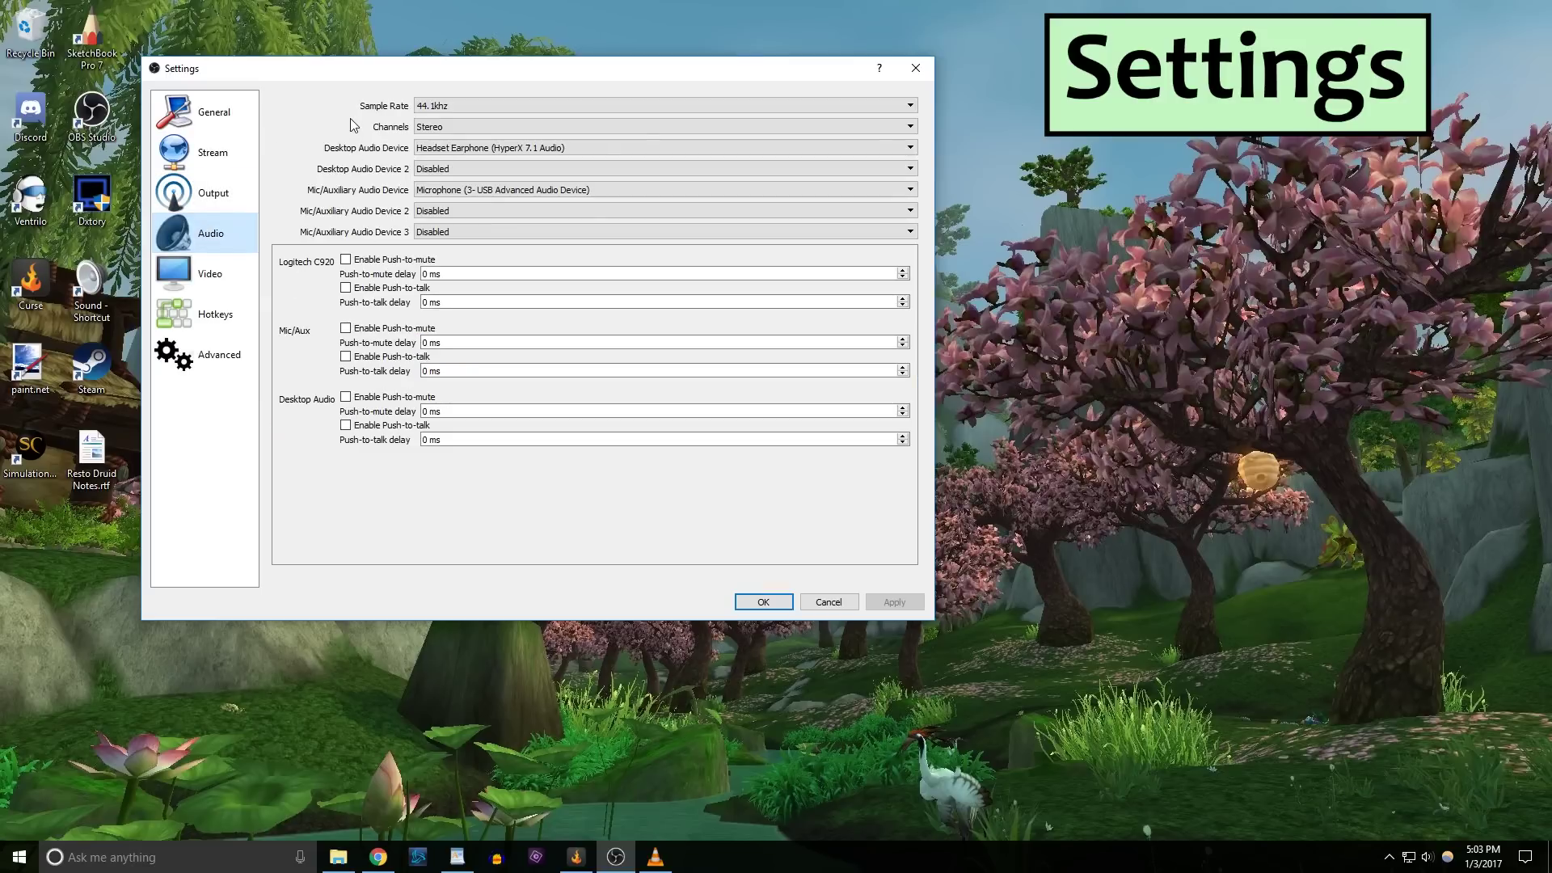
{"action": "left_click", "coordinate": [634, 150]}
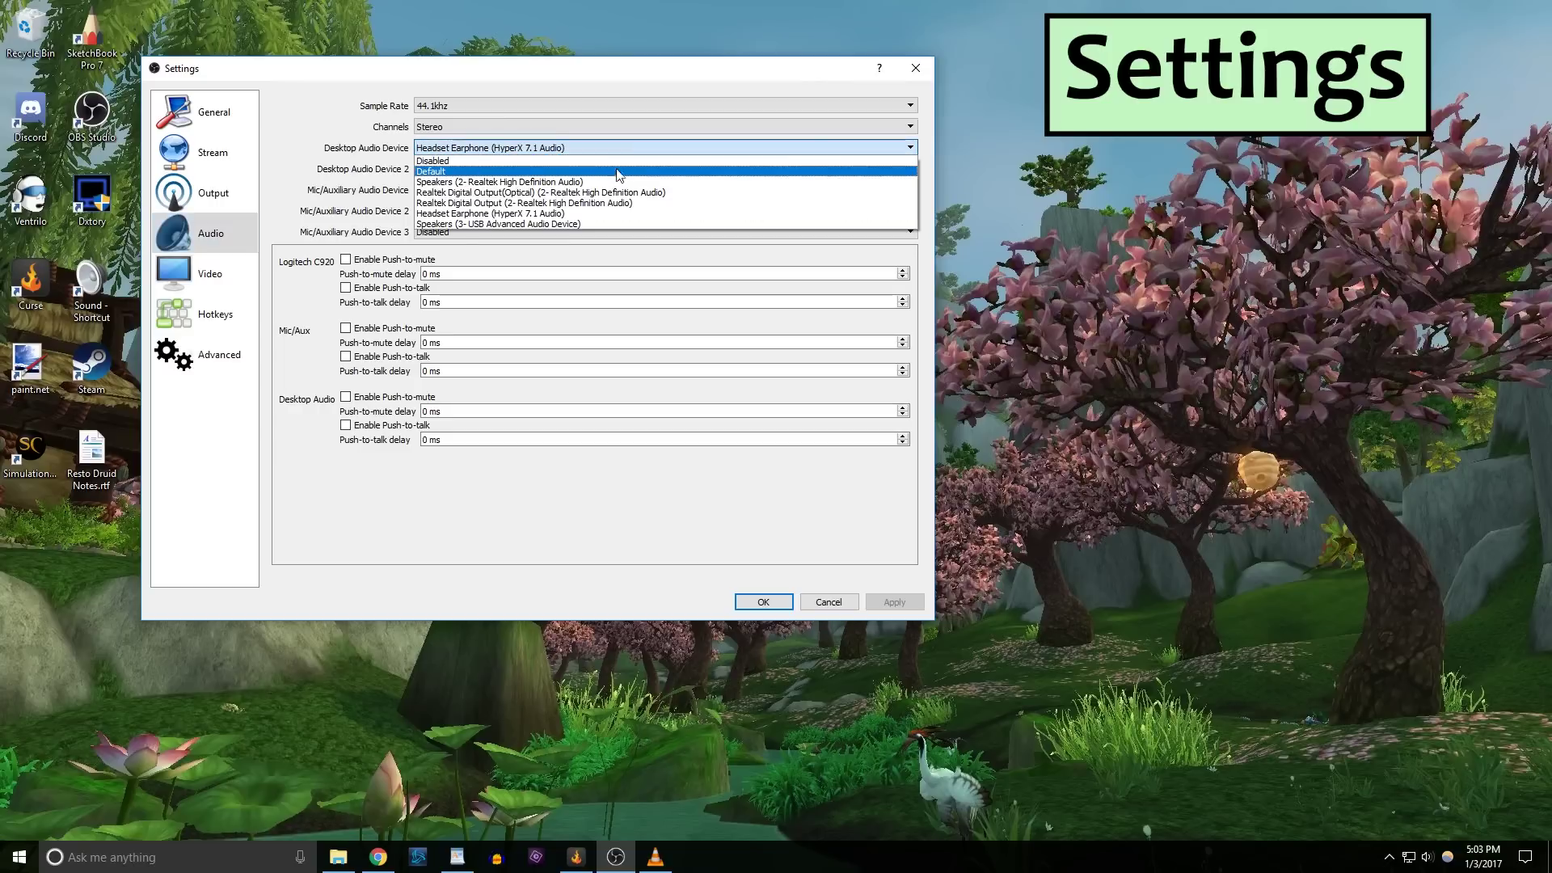
{"action": "left_click", "coordinate": [610, 171]}
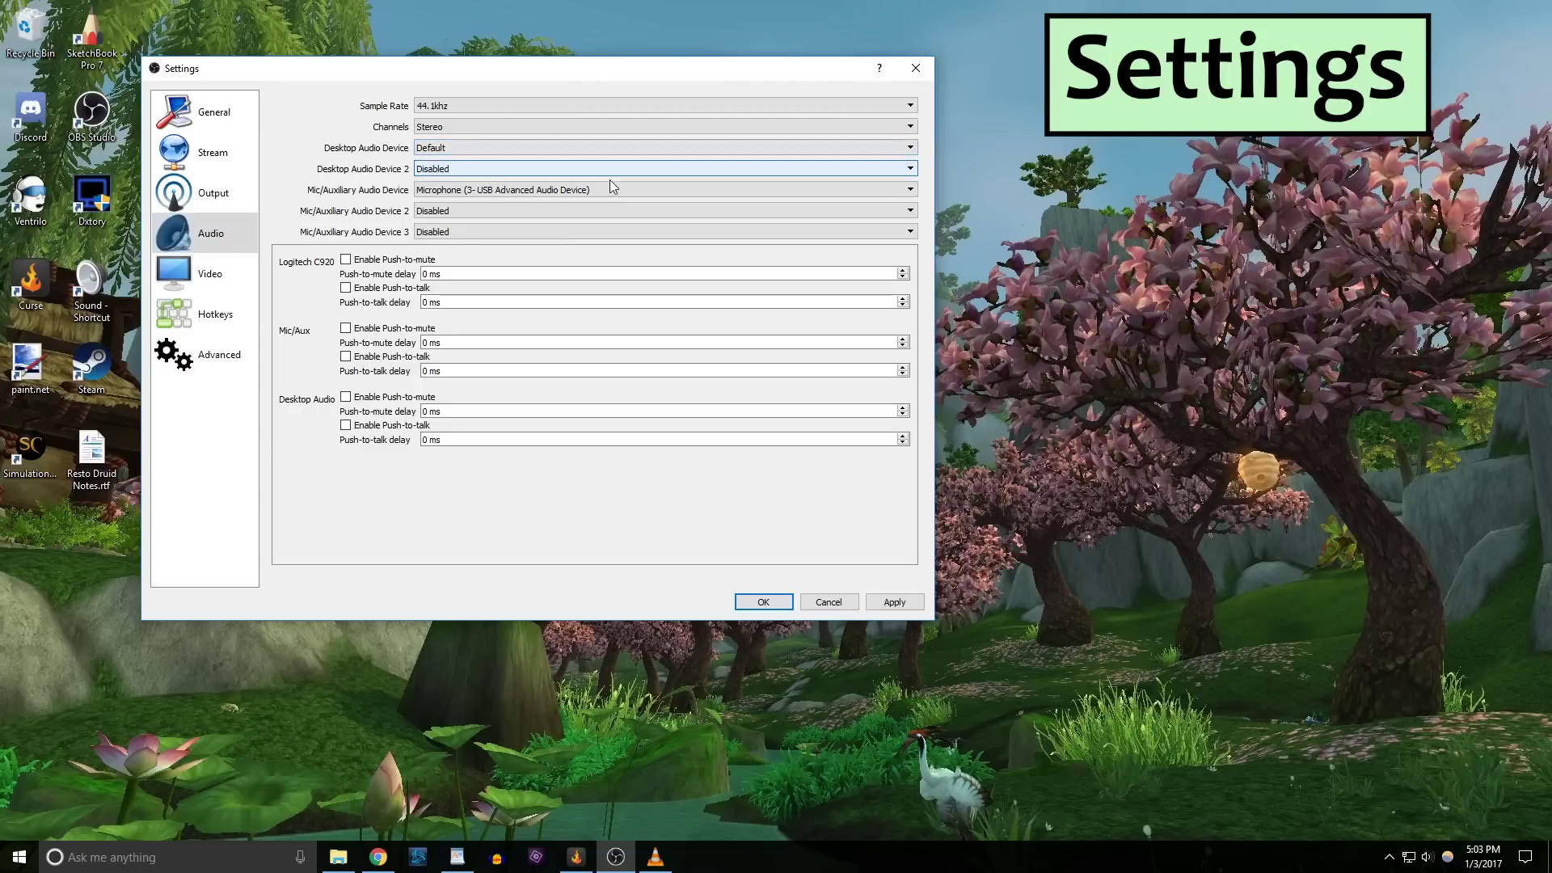
Step: View the Video settings showing 1920x1080 base and output resolution
{"action": "left_click", "coordinate": [210, 273]}
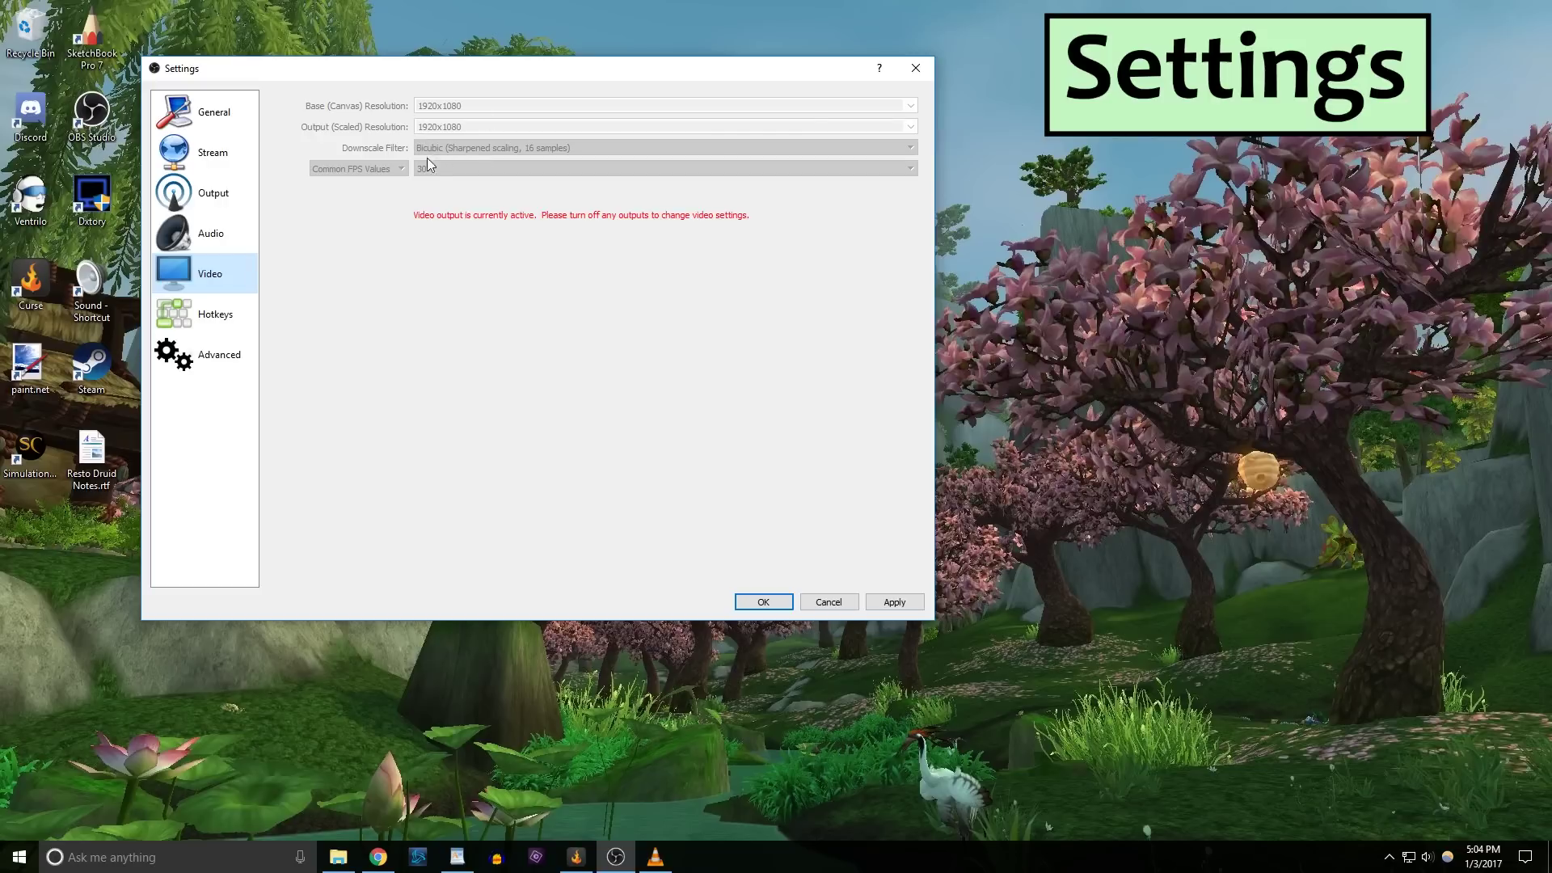
Step: Go to the Hotkeys page and begin assigning a hotkey to show Cat
{"action": "left_click", "coordinate": [215, 313]}
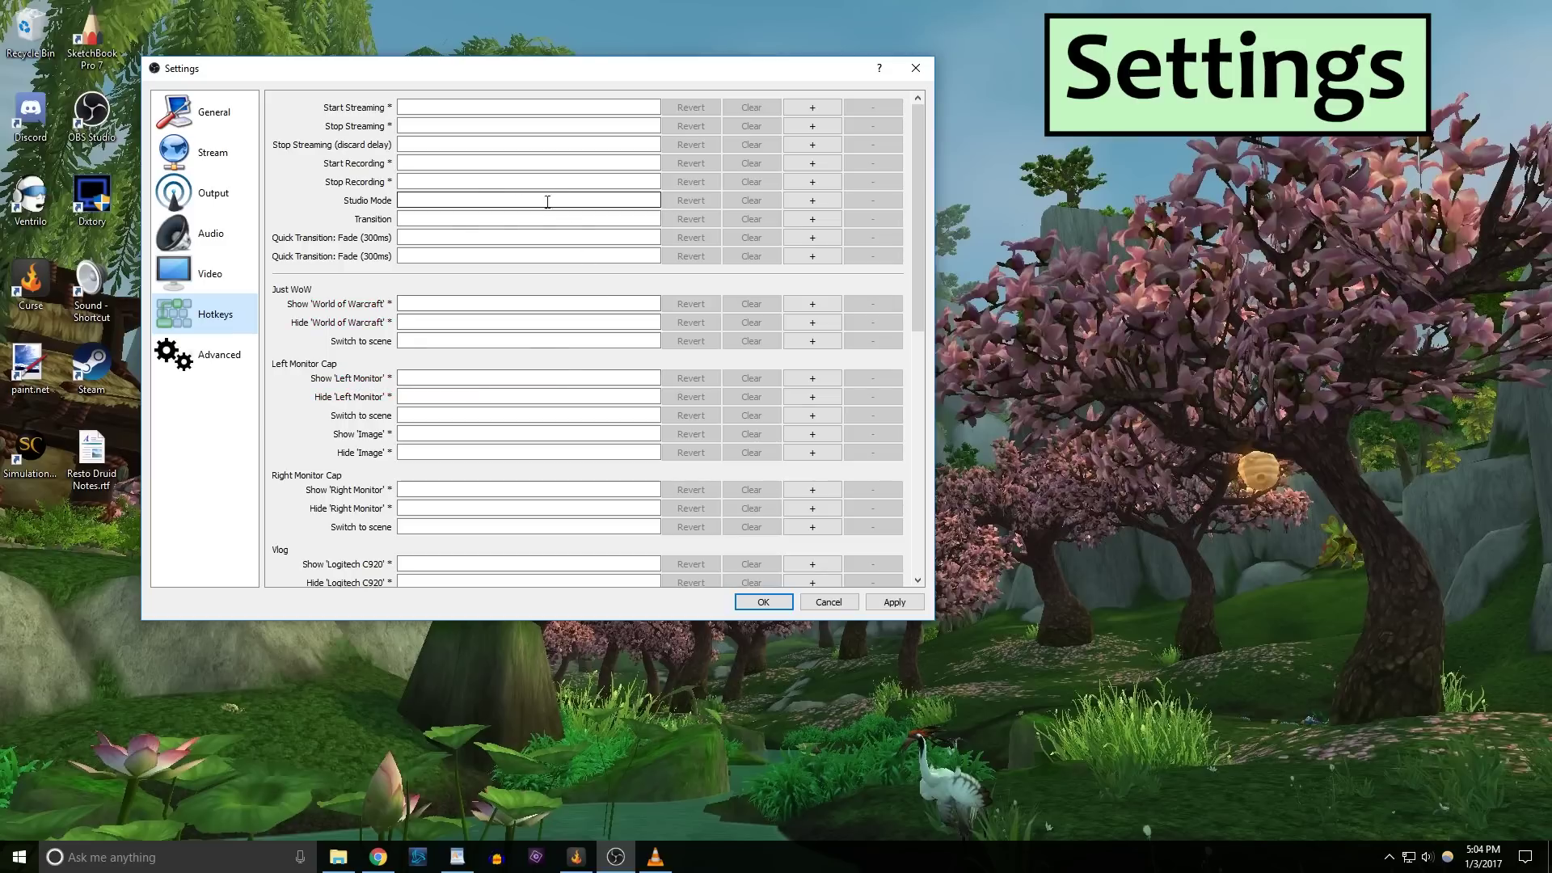
{"action": "scroll", "coordinate": [476, 197], "scroll_direction": "down", "scroll_amount": 2}
{"action": "scroll", "coordinate": [477, 195], "scroll_direction": "down", "scroll_amount": 2}
{"action": "scroll", "coordinate": [476, 199], "scroll_direction": "down", "scroll_amount": 3}
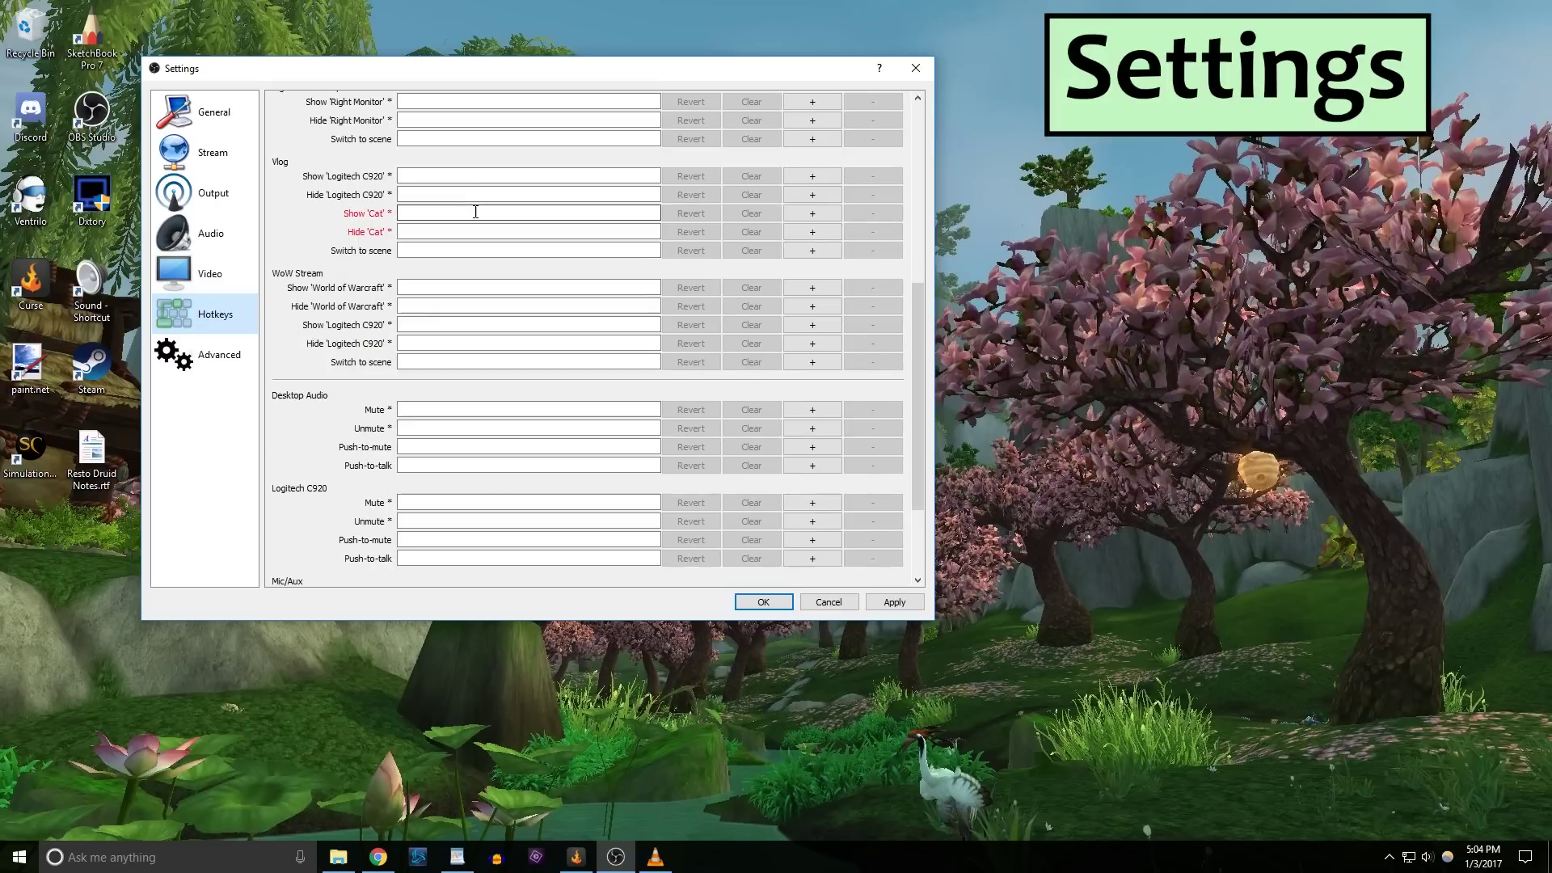
{"action": "scroll", "coordinate": [475, 207], "scroll_direction": "down", "scroll_amount": 1}
{"action": "scroll", "coordinate": [475, 211], "scroll_direction": "down", "scroll_amount": 2}
{"action": "scroll", "coordinate": [476, 211], "scroll_direction": "up", "scroll_amount": 3}
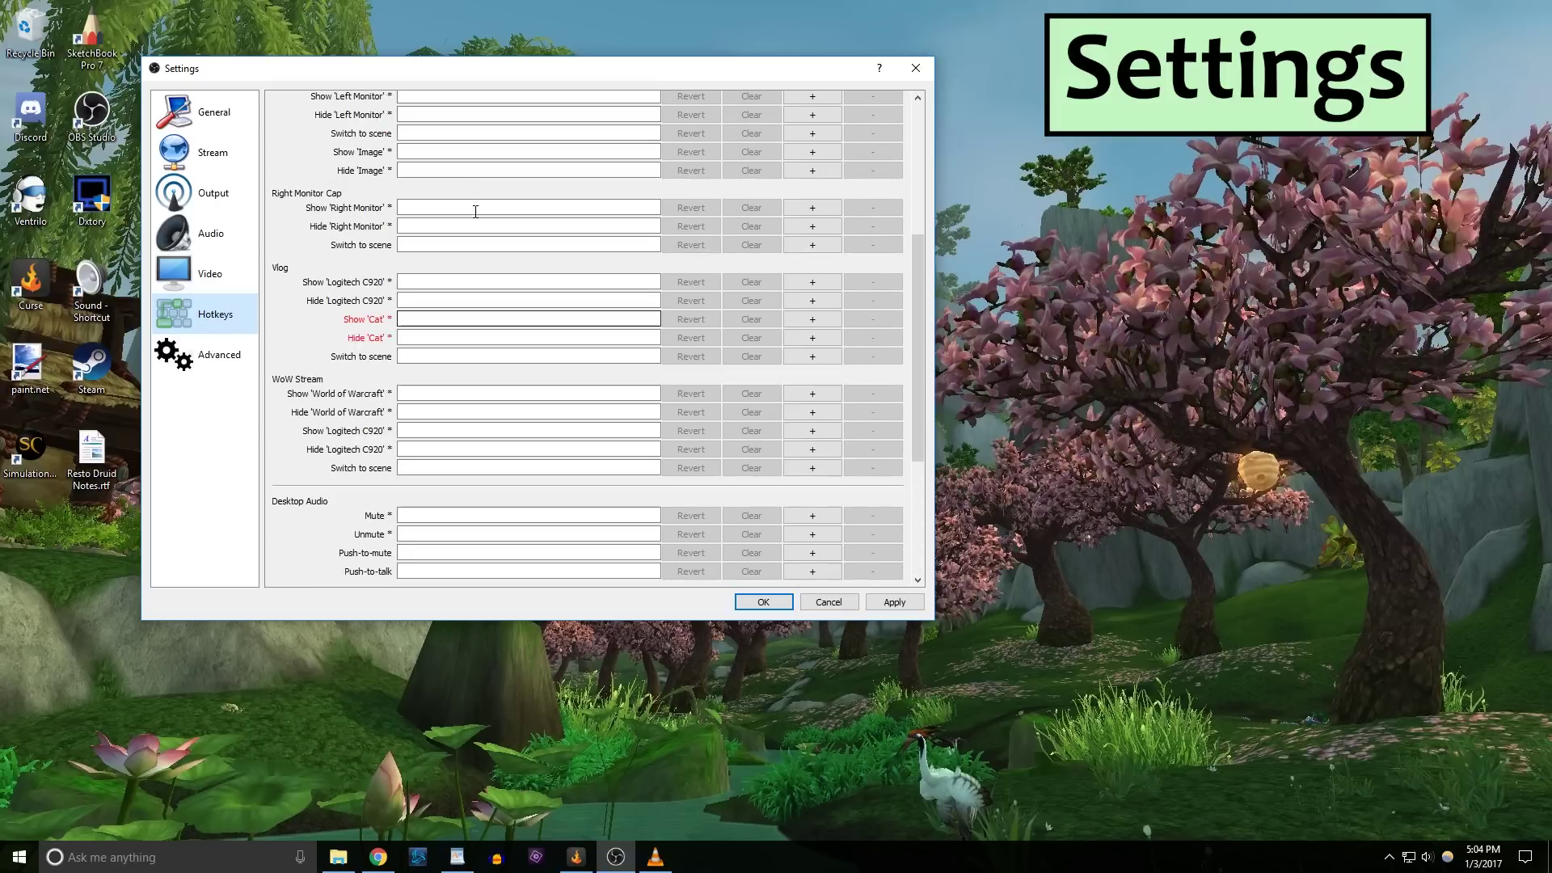
{"action": "left_click", "coordinate": [413, 317]}
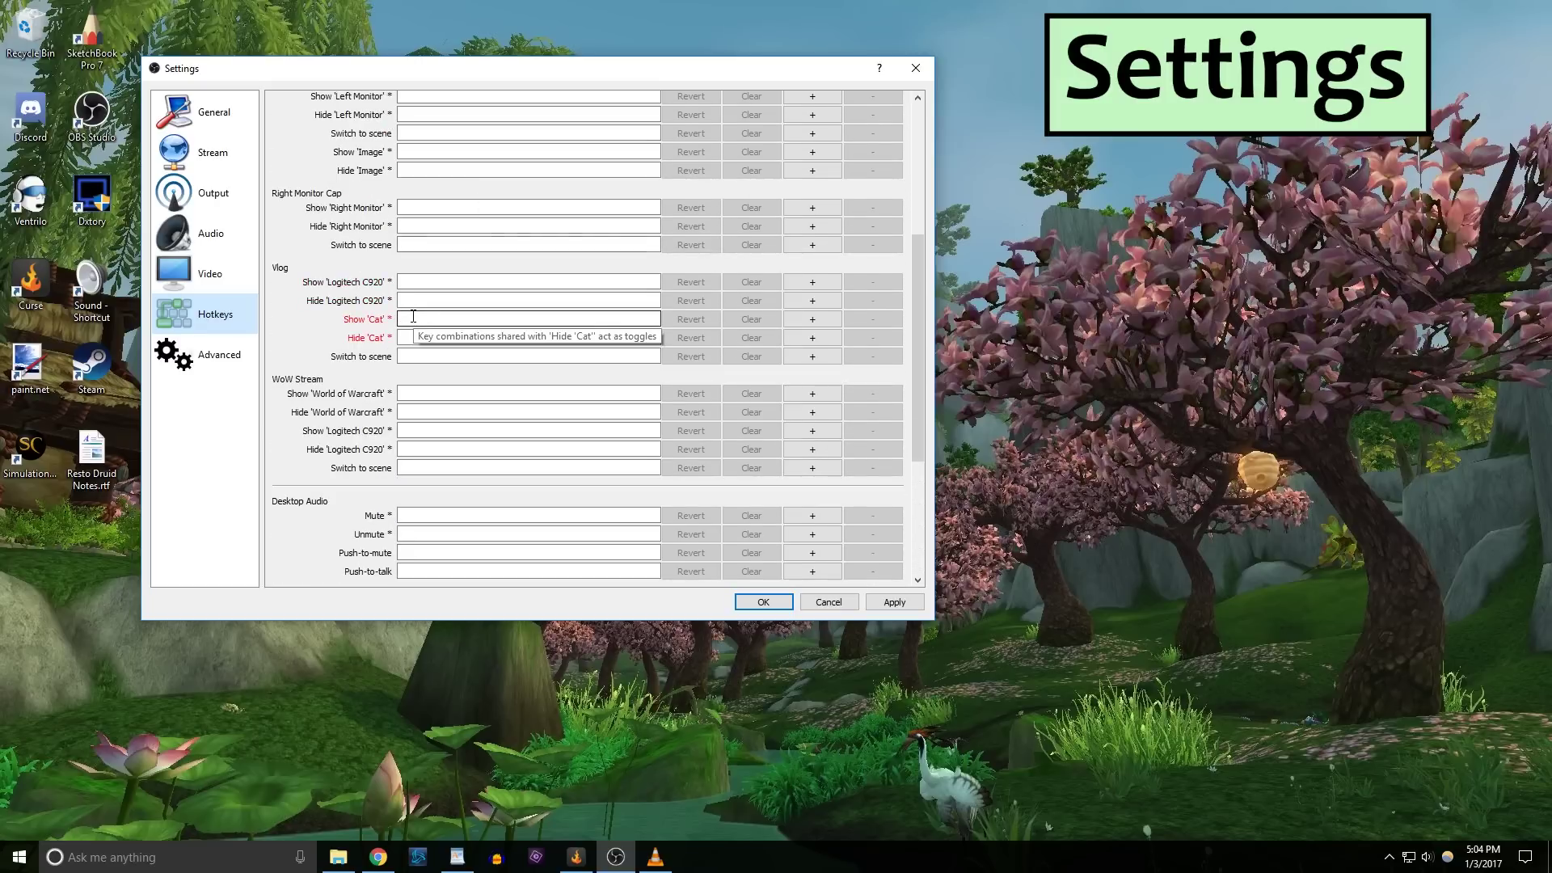
{"action": "scroll", "coordinate": [594, 304], "scroll_direction": "up", "scroll_amount": 3}
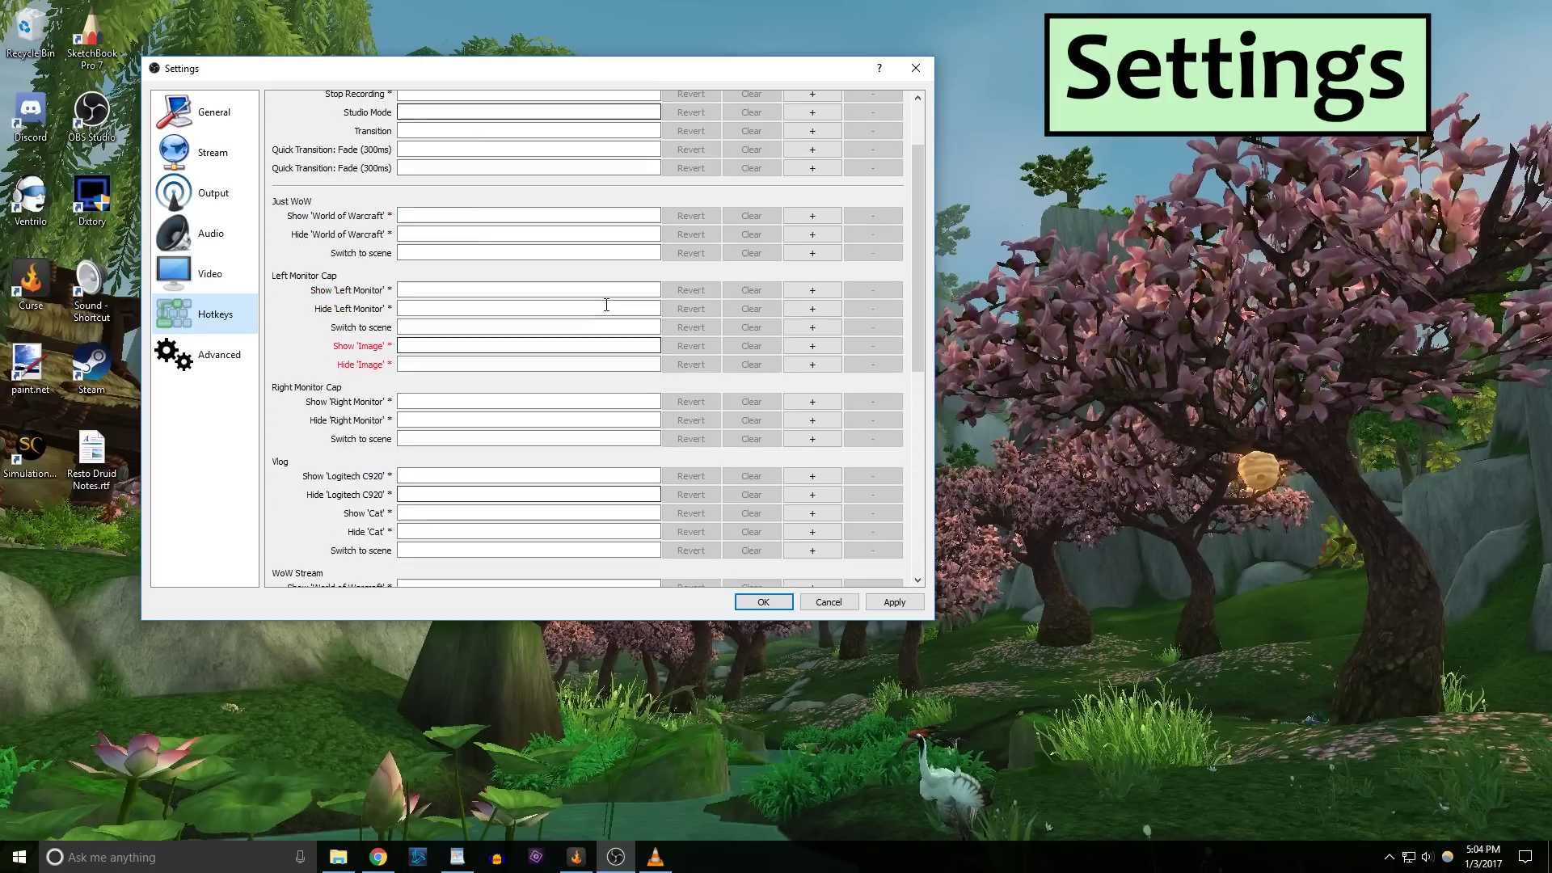
{"action": "scroll", "coordinate": [606, 307], "scroll_direction": "up", "scroll_amount": 3}
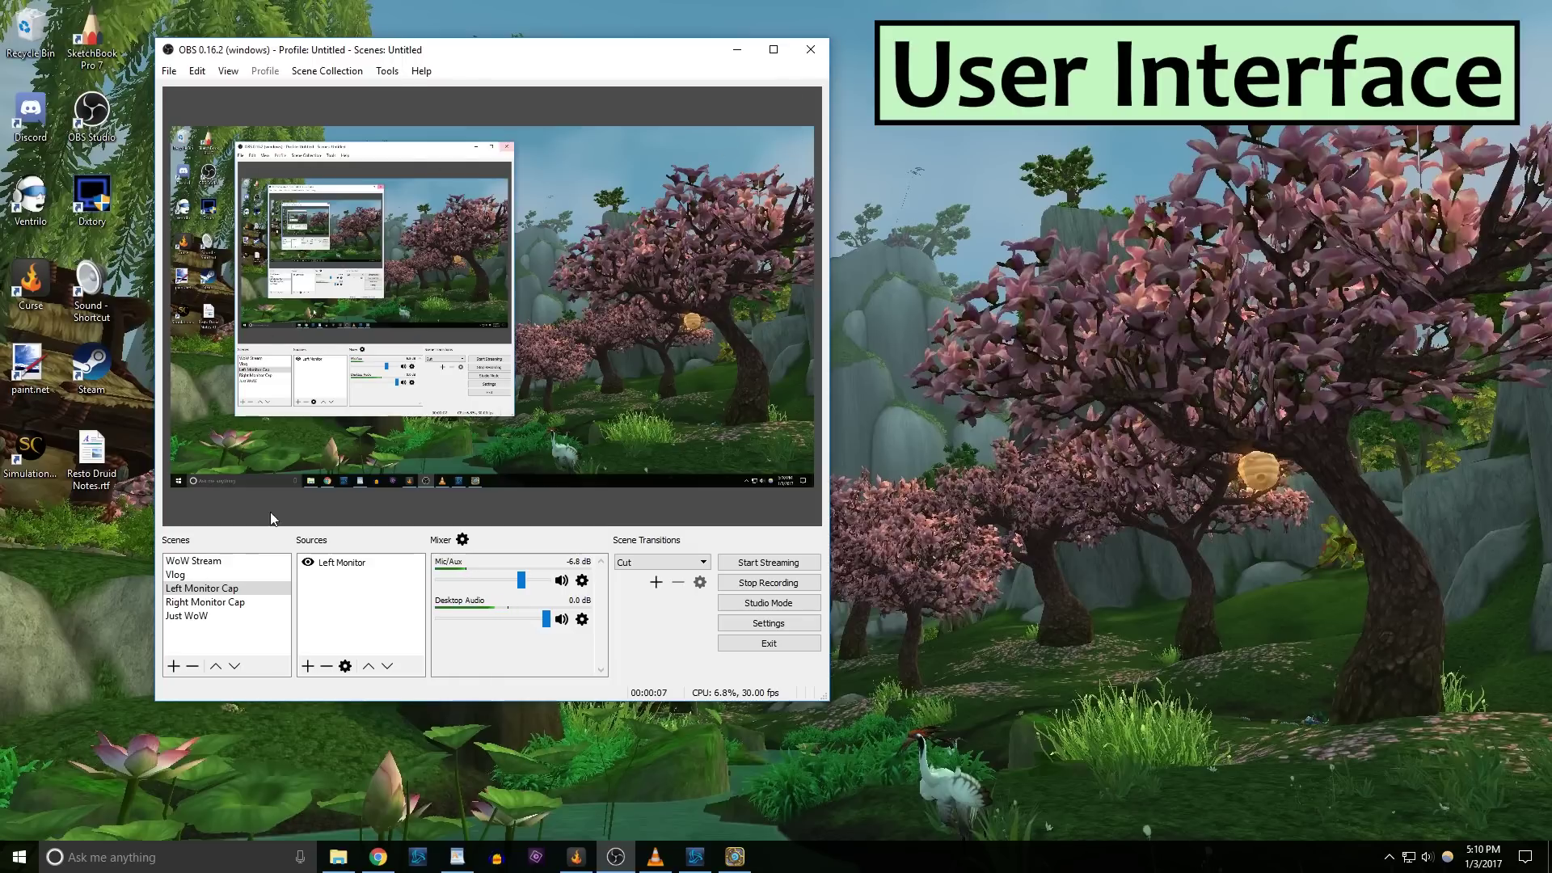
{"action": "left_click_drag", "start_coordinate": [153, 701], "coordinate": [439, 520]}
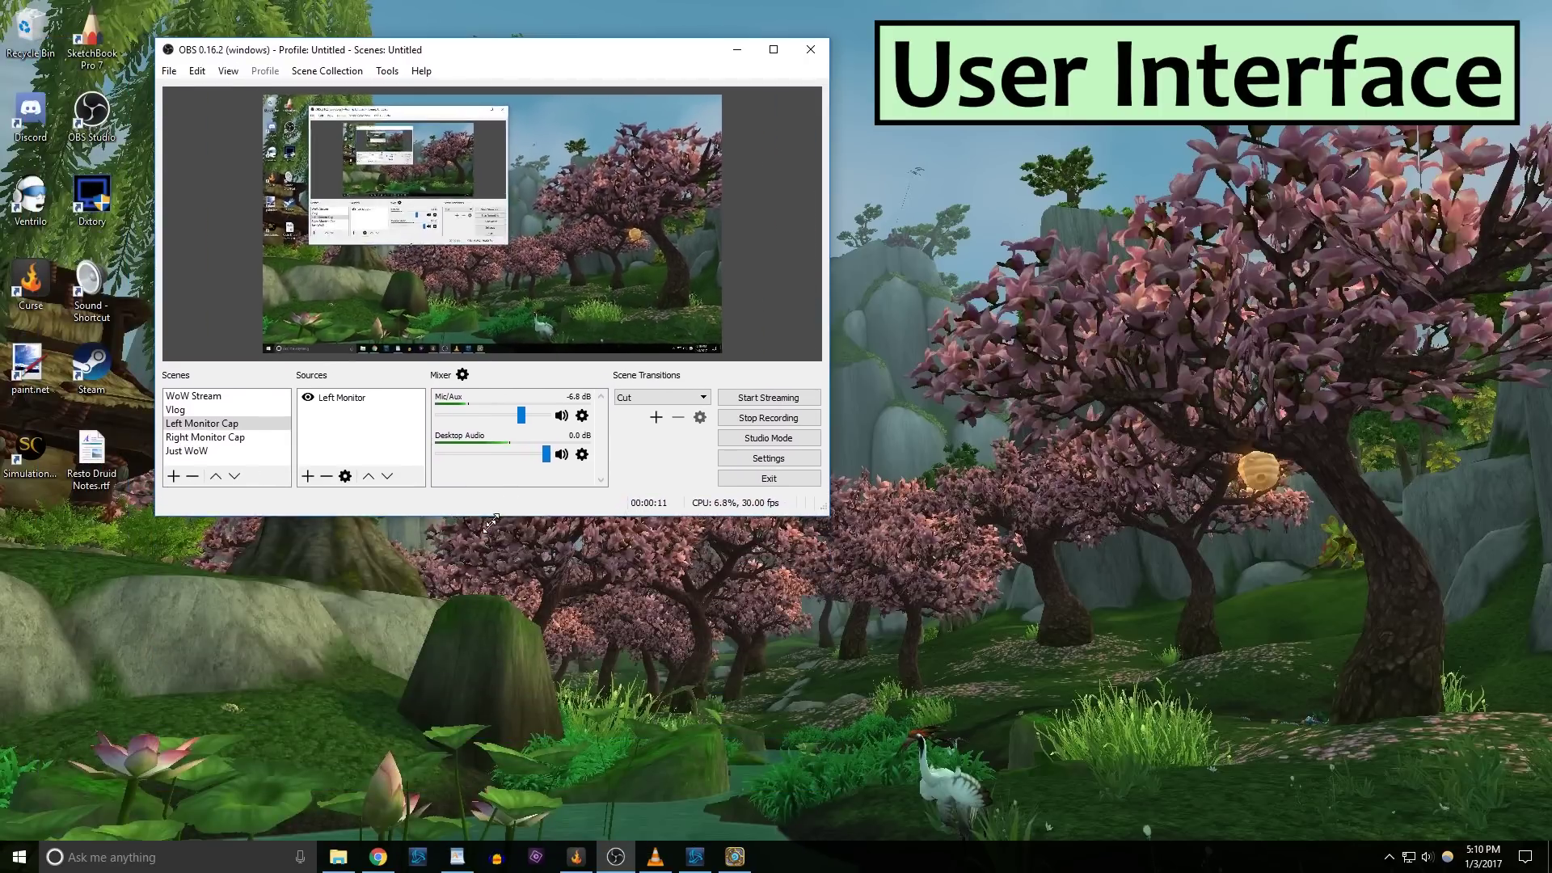
{"action": "left_click_drag", "start_coordinate": [439, 519], "coordinate": [439, 715]}
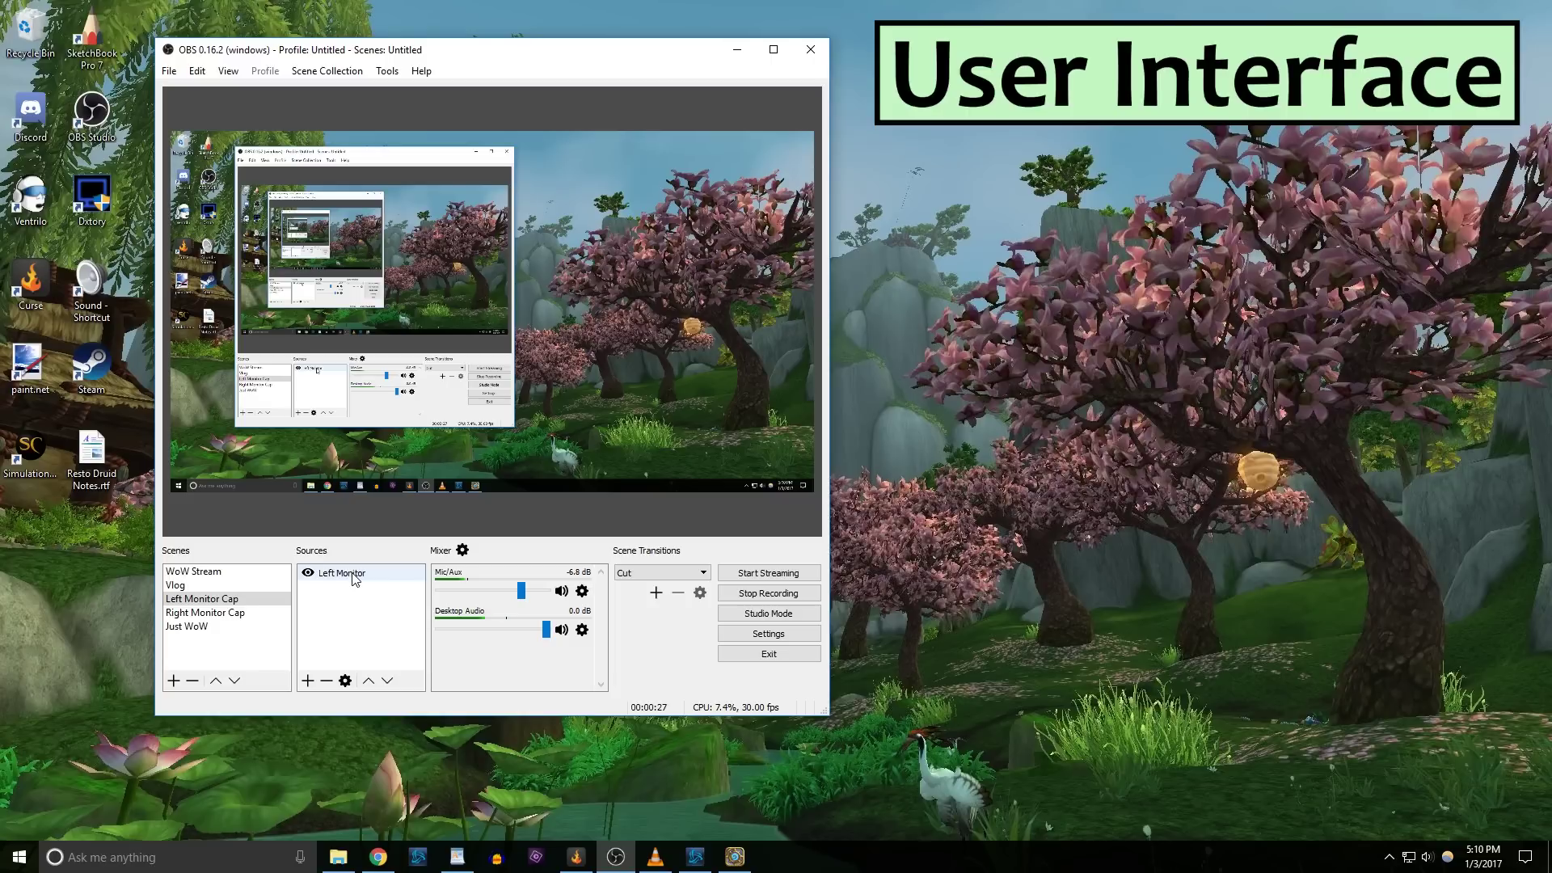
Step: Add a Cat image source and a Hearthstone game capture of the Hearthstone.exe window
{"action": "right_click", "coordinate": [347, 611]}
{"action": "mouse_move", "coordinate": [379, 620]}
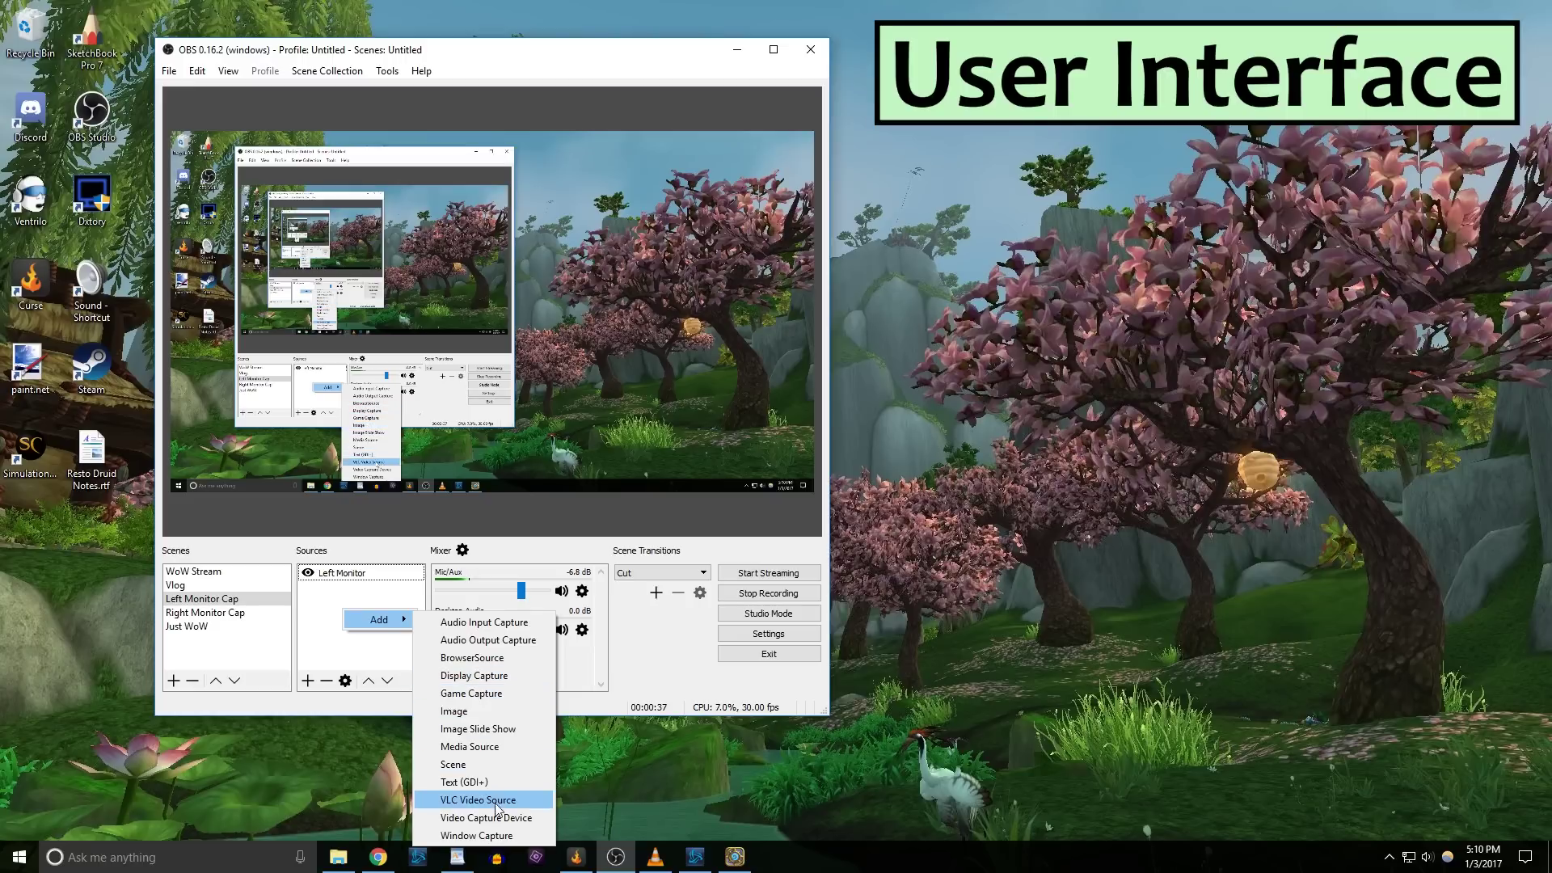
{"action": "left_click", "coordinate": [498, 711]}
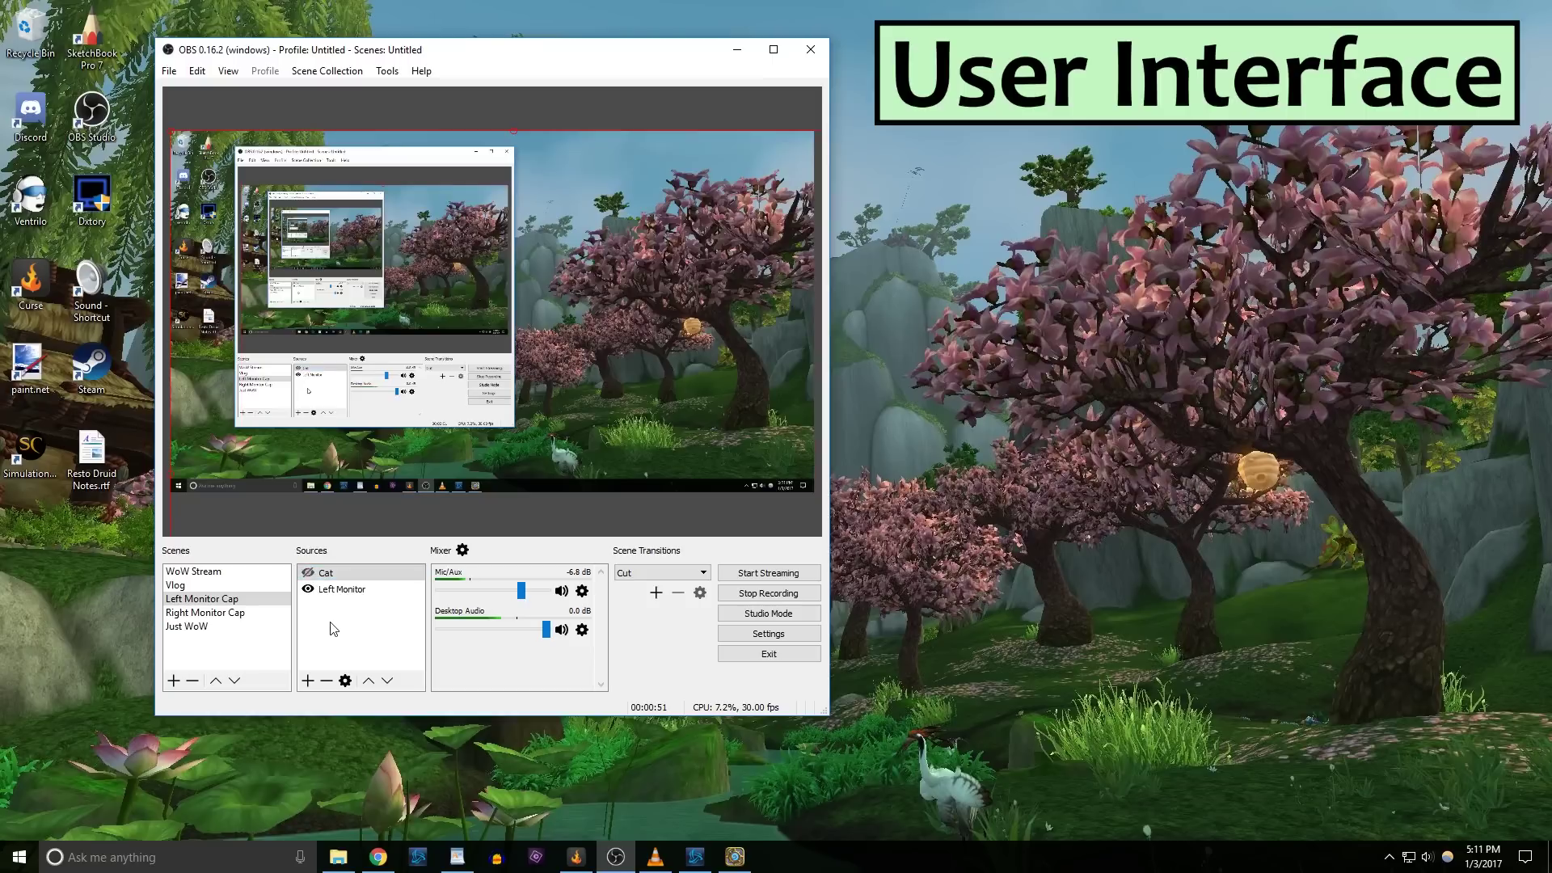
{"action": "right_click", "coordinate": [333, 623]}
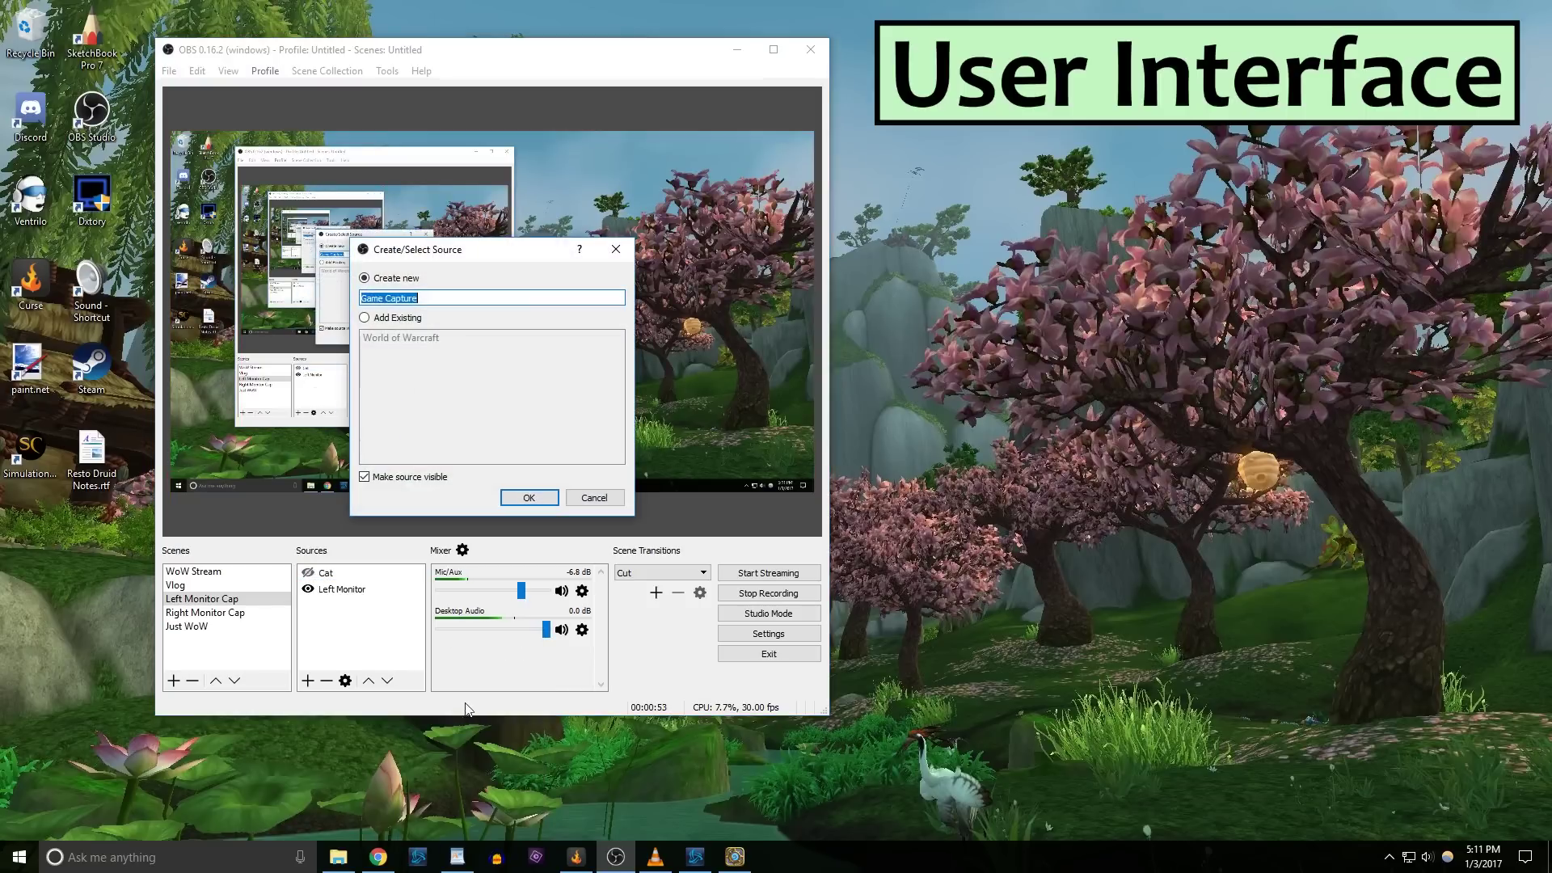
{"action": "type", "text": "HEart"}
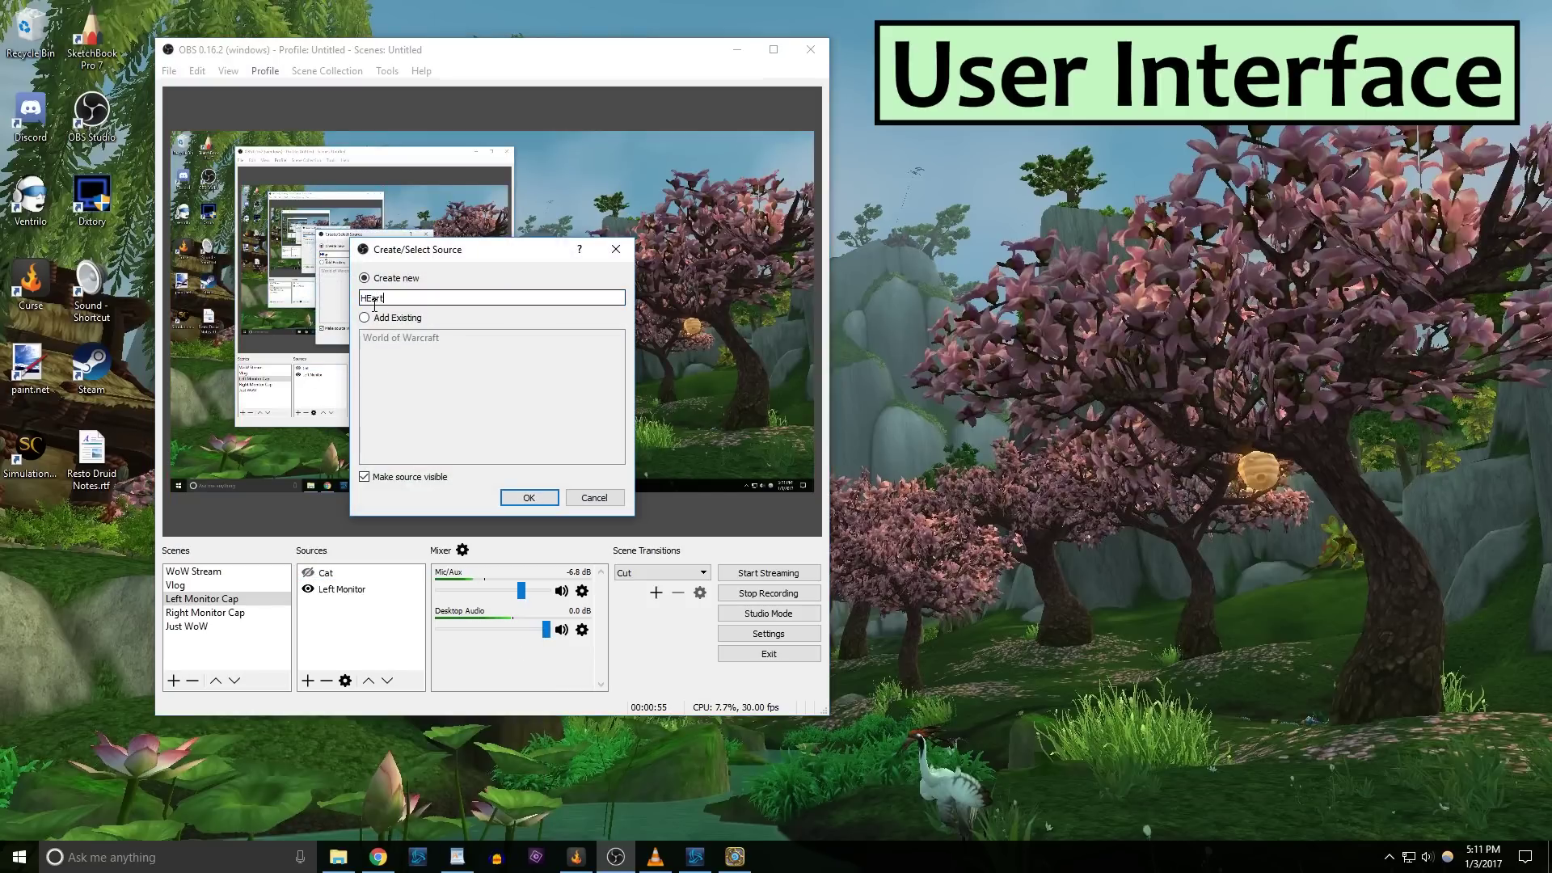
{"action": "key", "text": "BackSpace"}
{"action": "key", "text": "BackSpace"}
{"action": "key", "text": "BackSpace"}
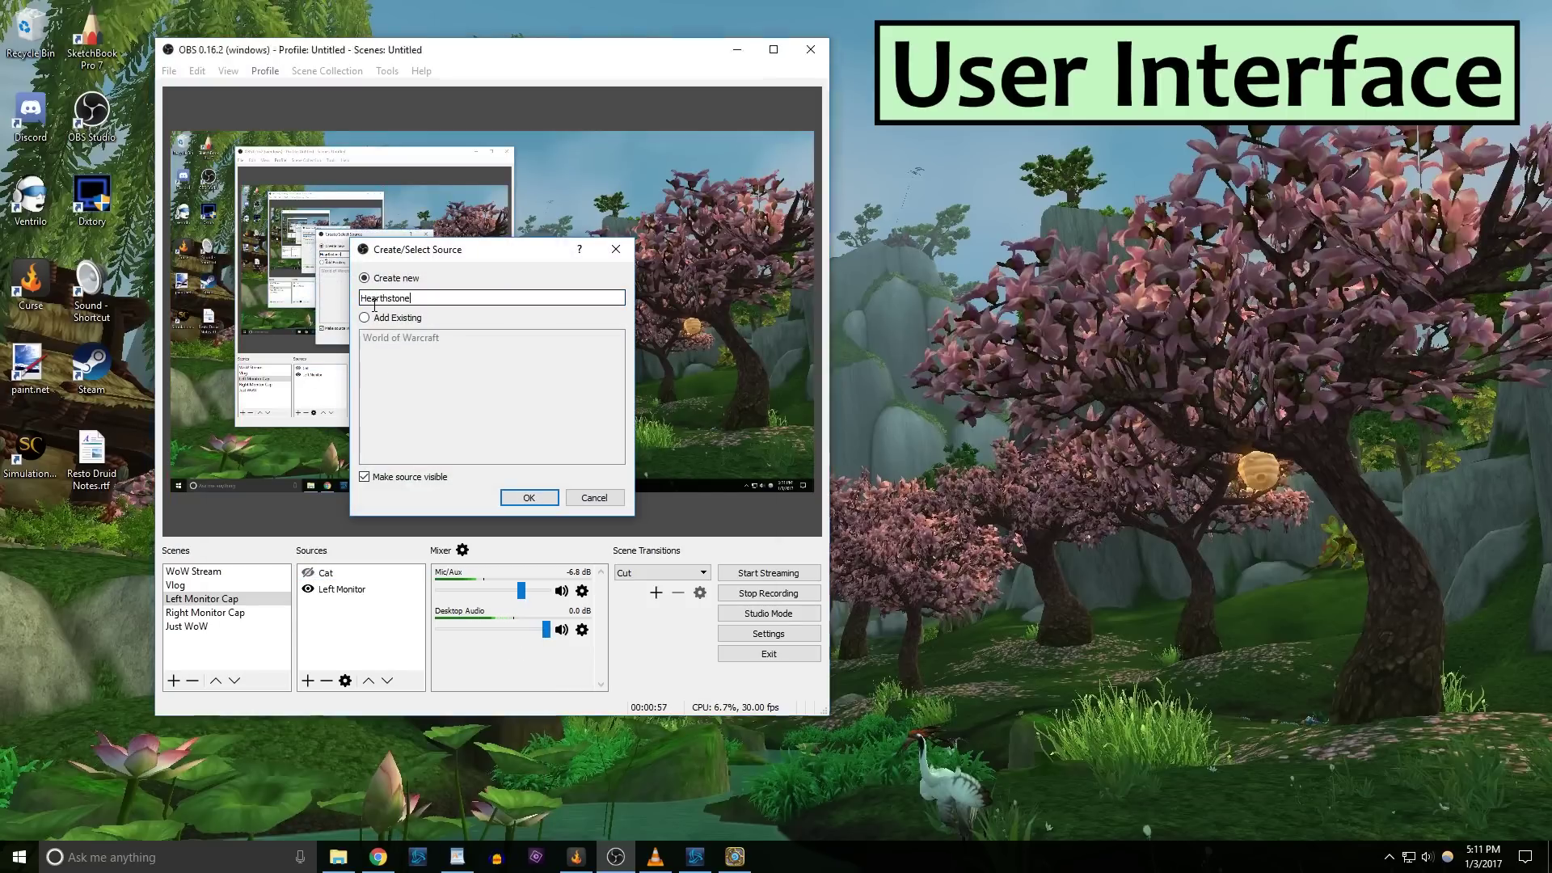
{"action": "key", "text": "Return"}
{"action": "left_click", "coordinate": [373, 425]}
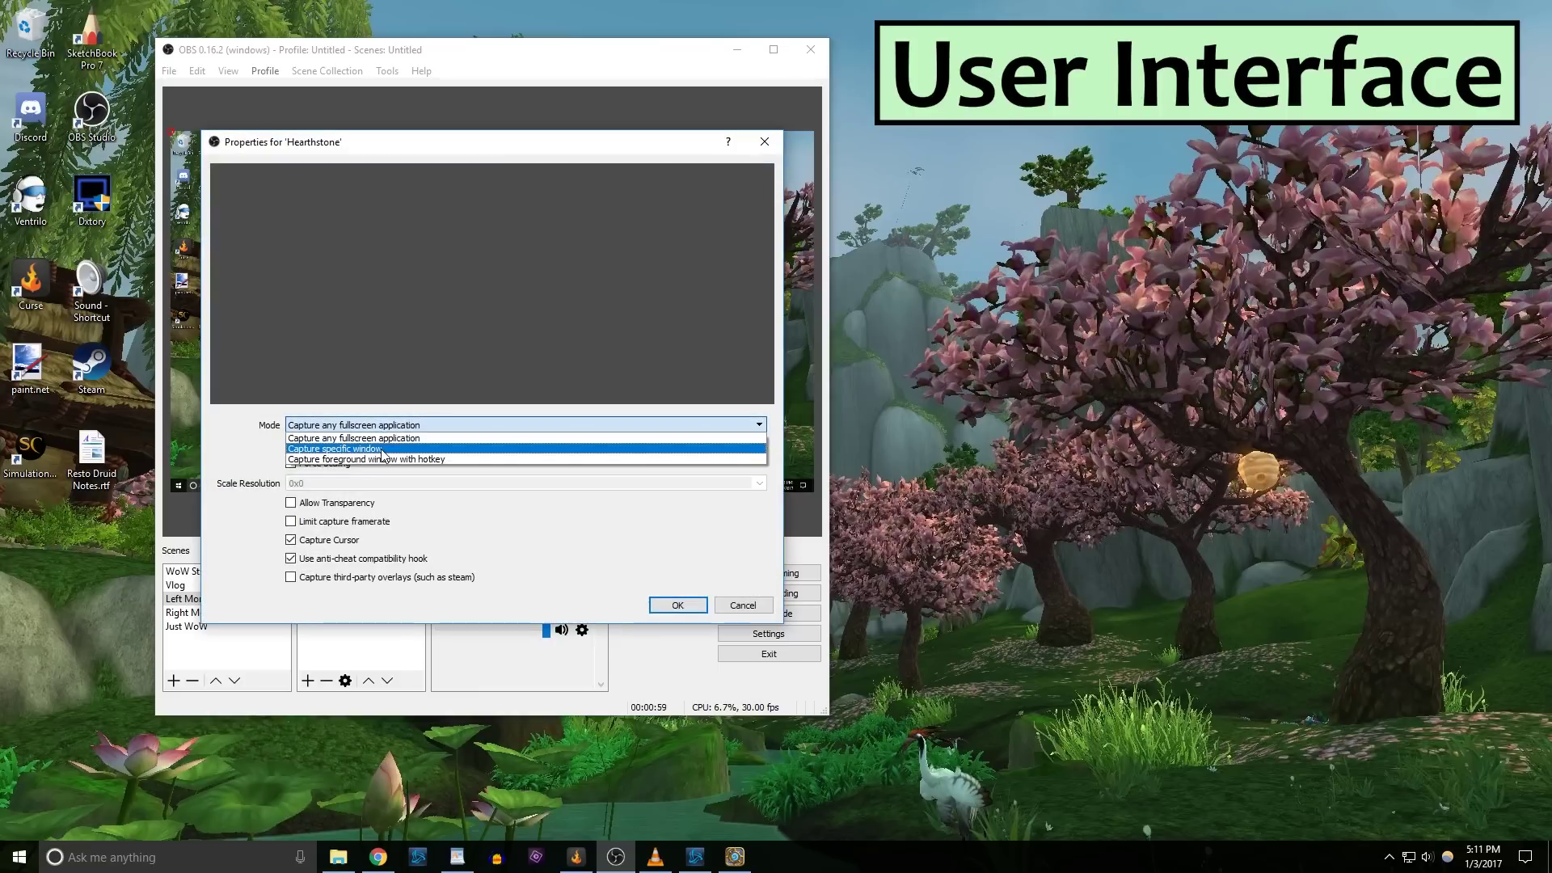
{"action": "left_click", "coordinate": [384, 454]}
{"action": "left_click", "coordinate": [396, 427]}
{"action": "left_click", "coordinate": [407, 467]}
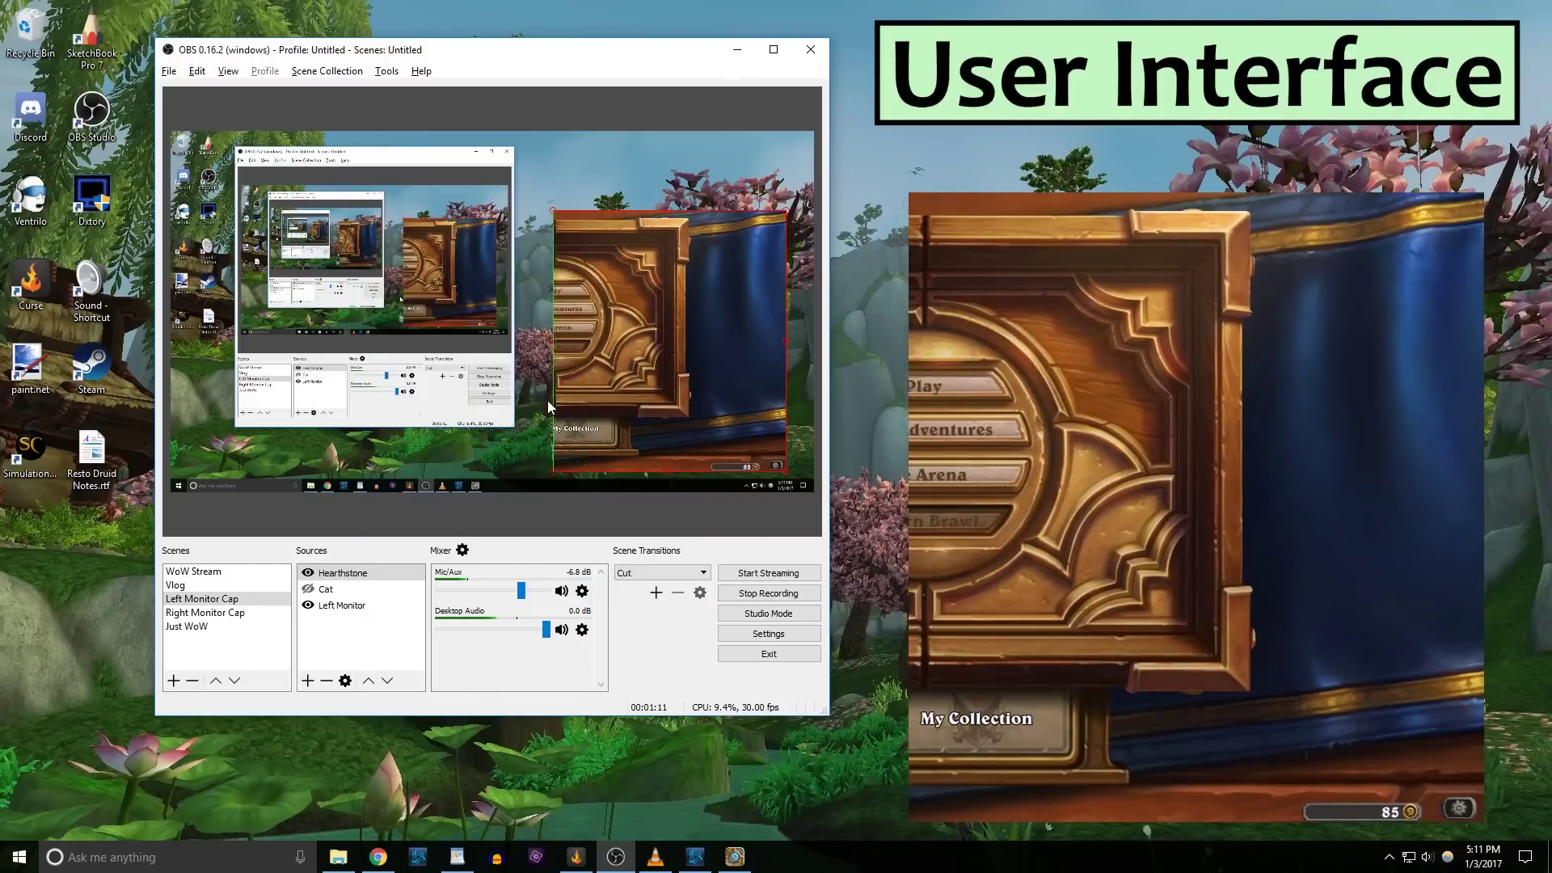
Step: Move Hearthstone below Cat in the Sources list and hide it
{"action": "left_click", "coordinate": [374, 686]}
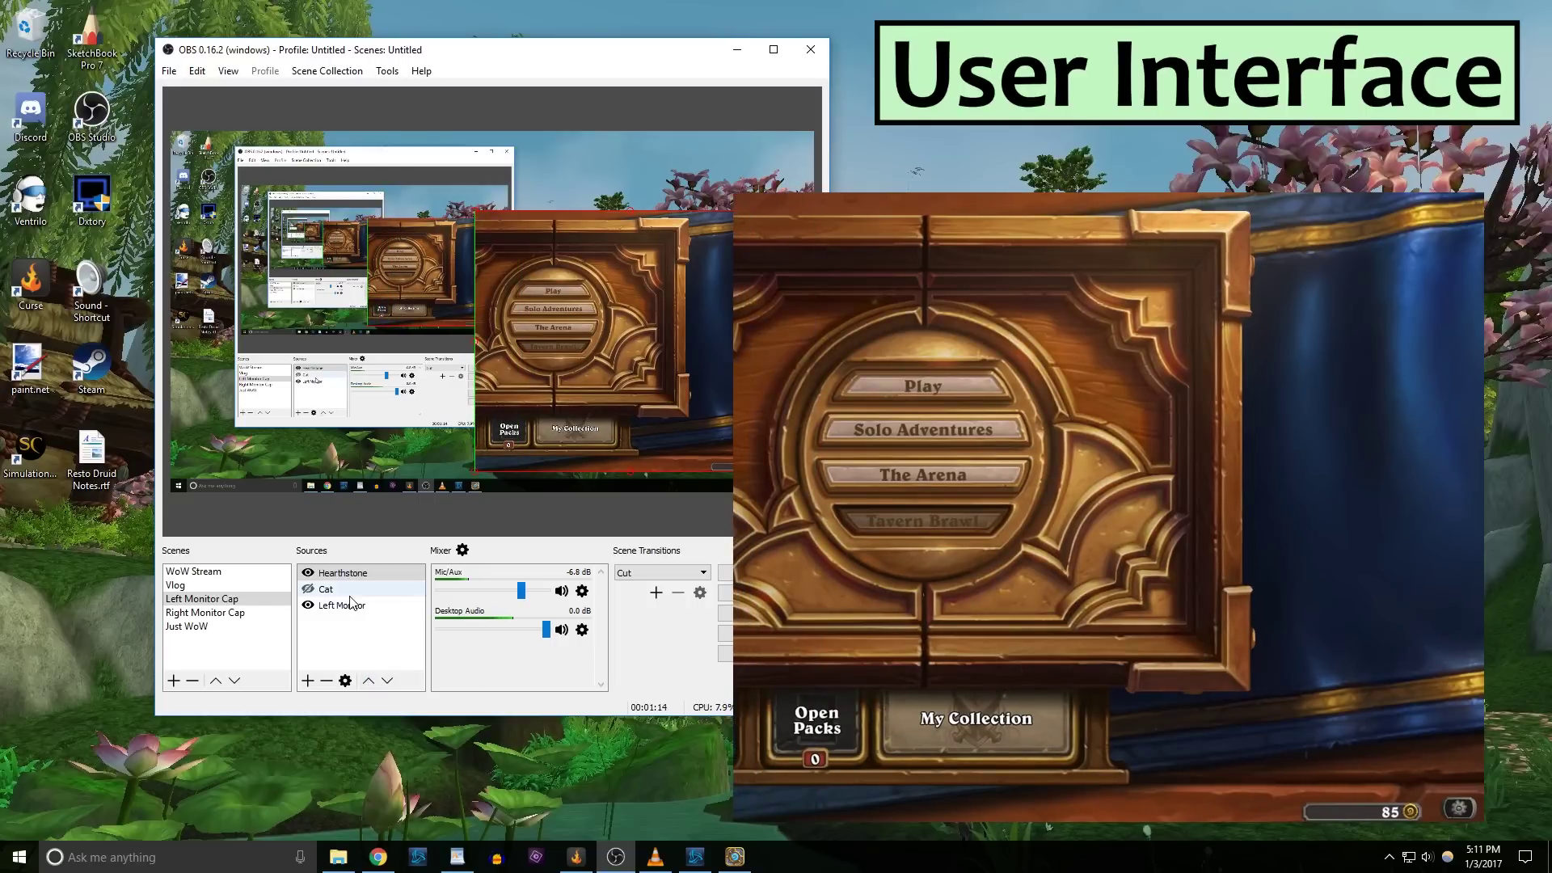
{"action": "left_click", "coordinate": [388, 681]}
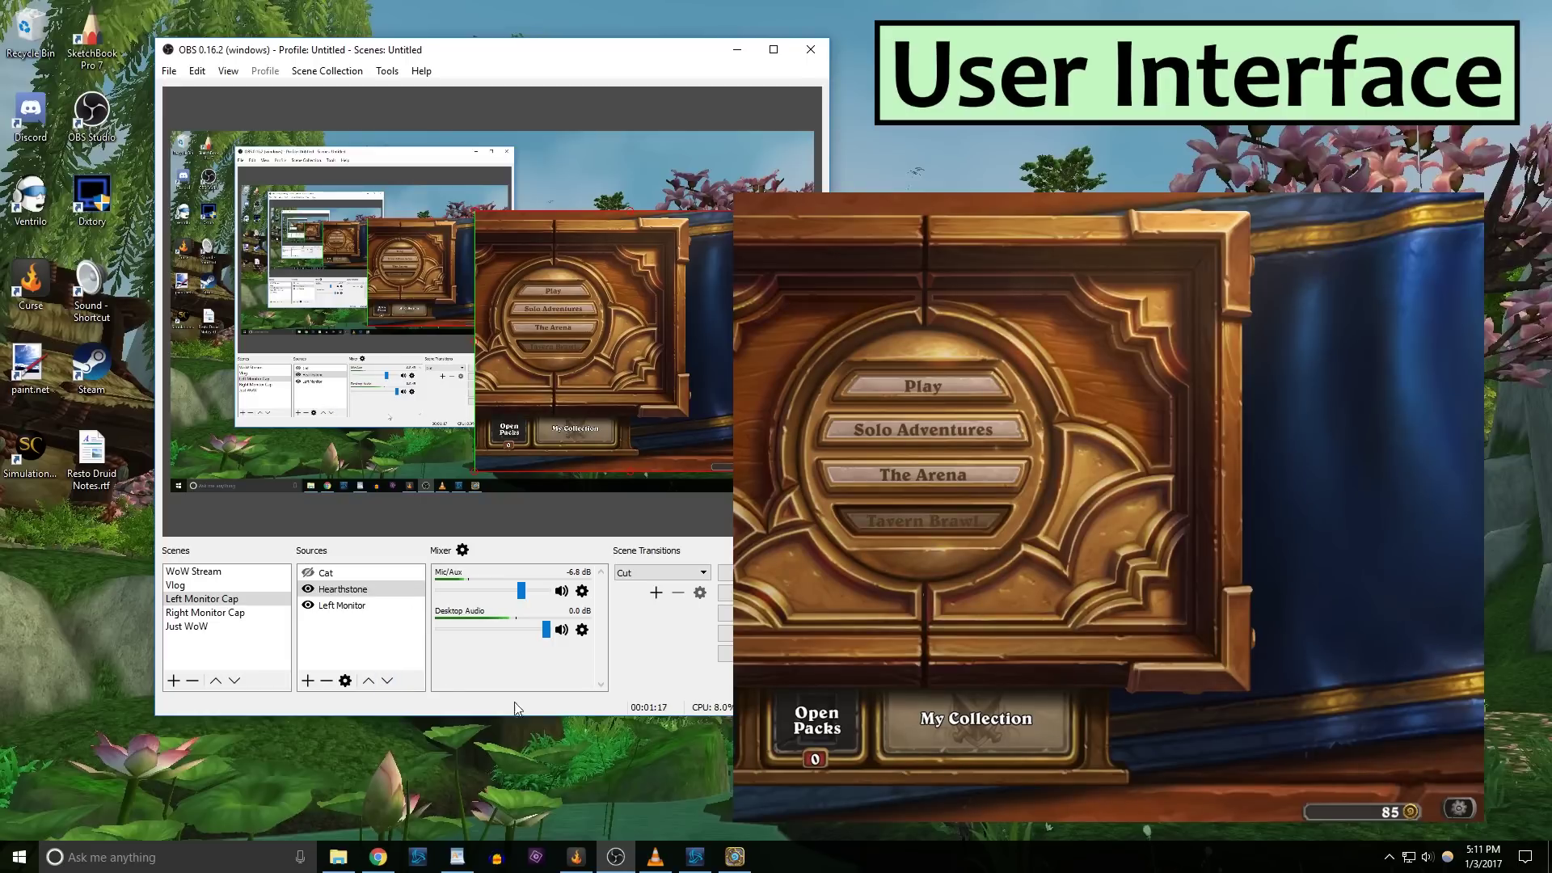
{"action": "left_click", "coordinate": [309, 590]}
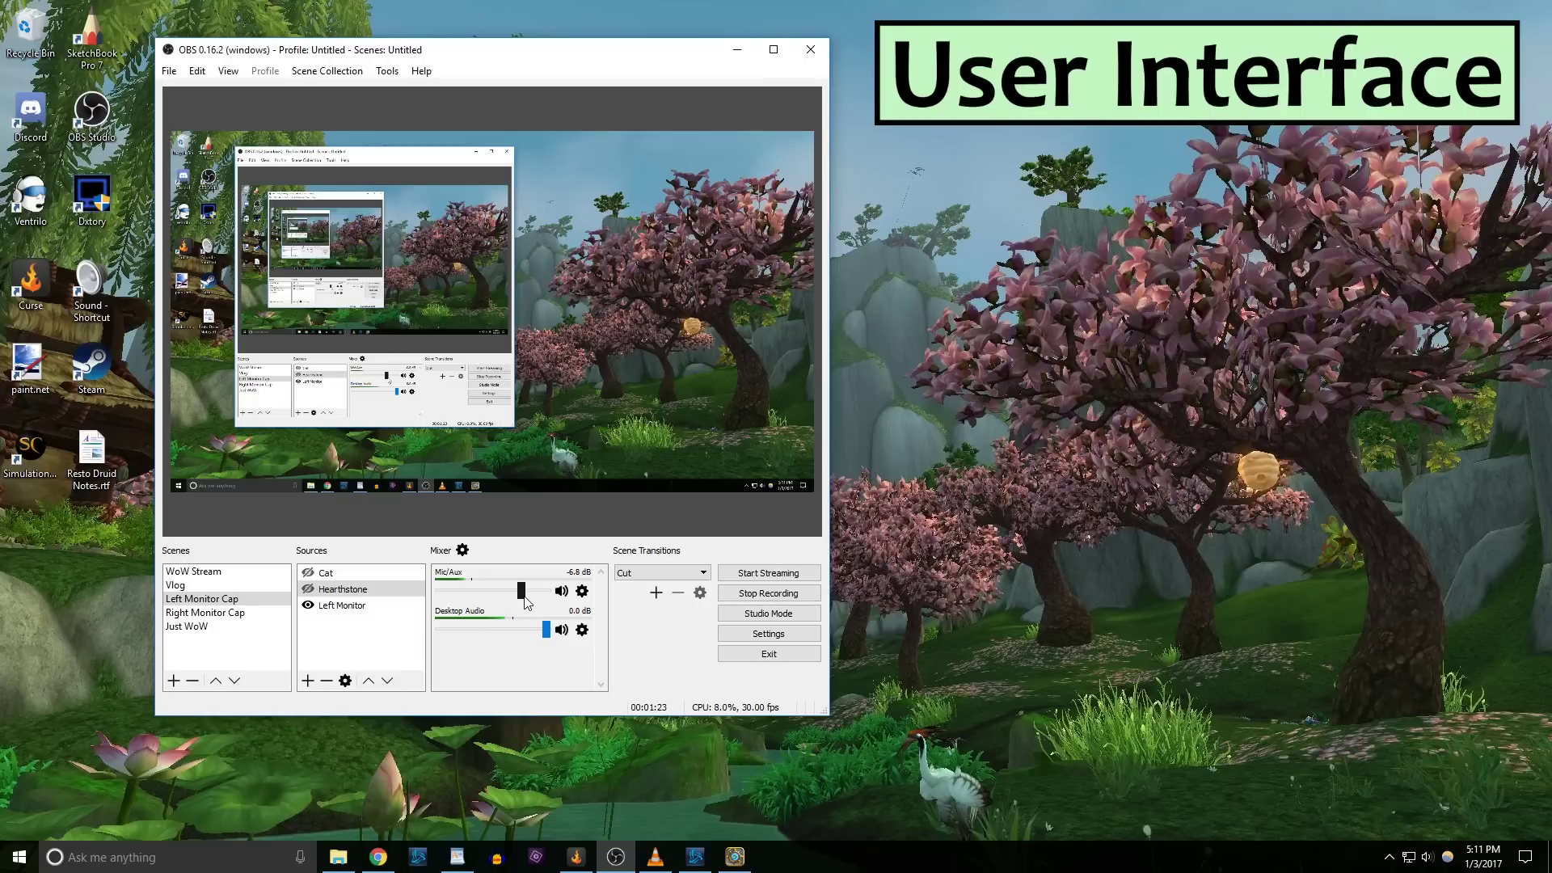
Step: Lower the Mic/Aux volume to -8.9 dB, then mute and unmute it
{"action": "left_click_drag", "start_coordinate": [524, 595], "coordinate": [515, 596]}
{"action": "left_click", "coordinate": [562, 590]}
{"action": "left_click", "coordinate": [562, 591]}
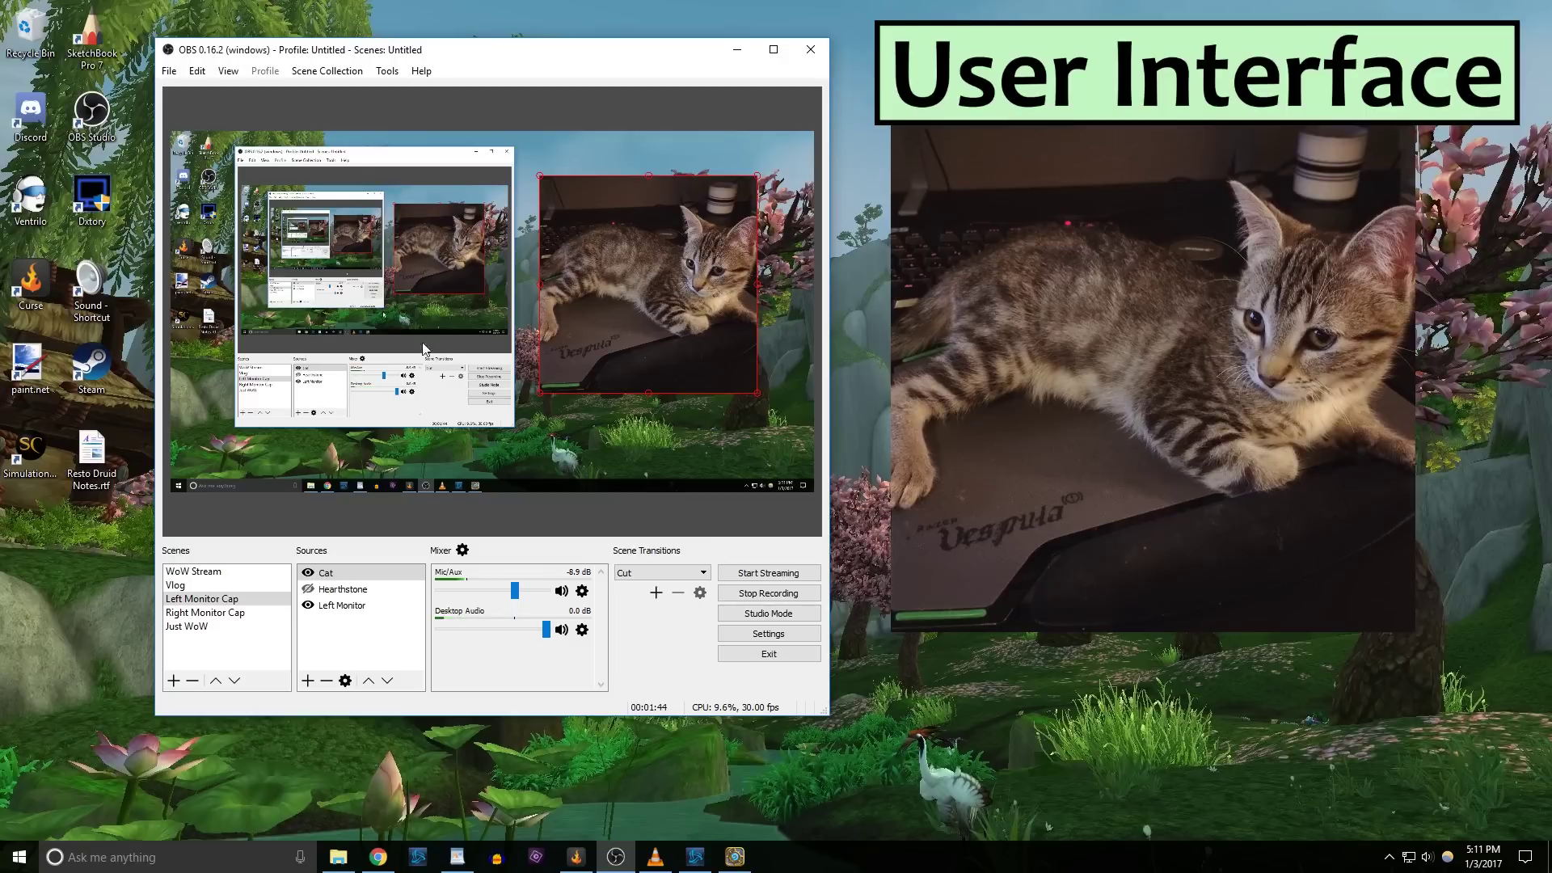
Step: Open and dismiss the File menu, then make Hearthstone visible again
{"action": "left_click", "coordinate": [168, 68]}
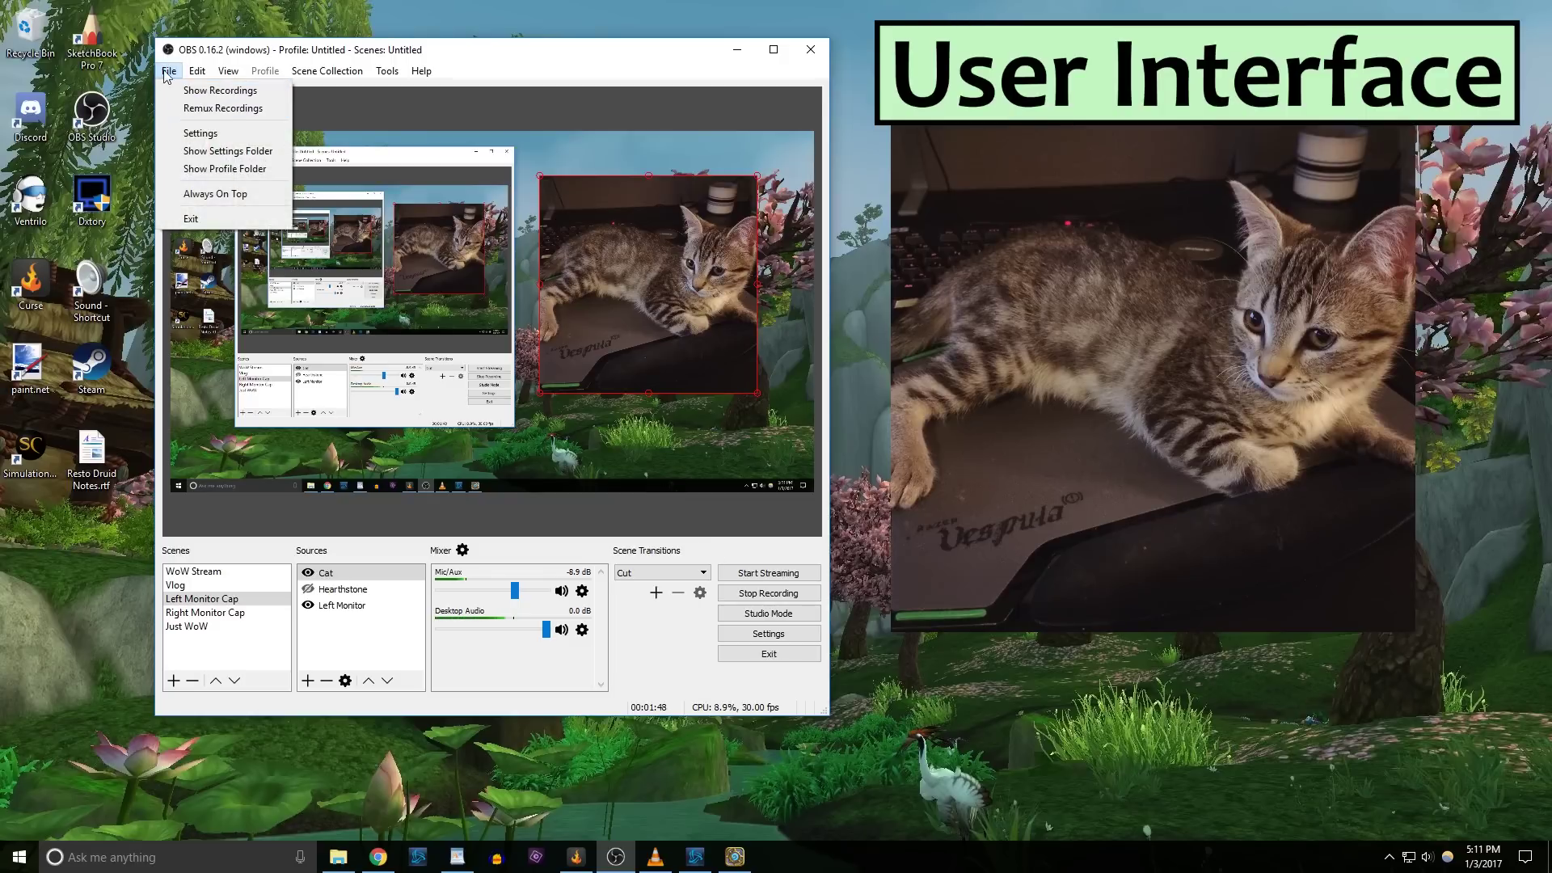
{"action": "left_click", "coordinate": [514, 415]}
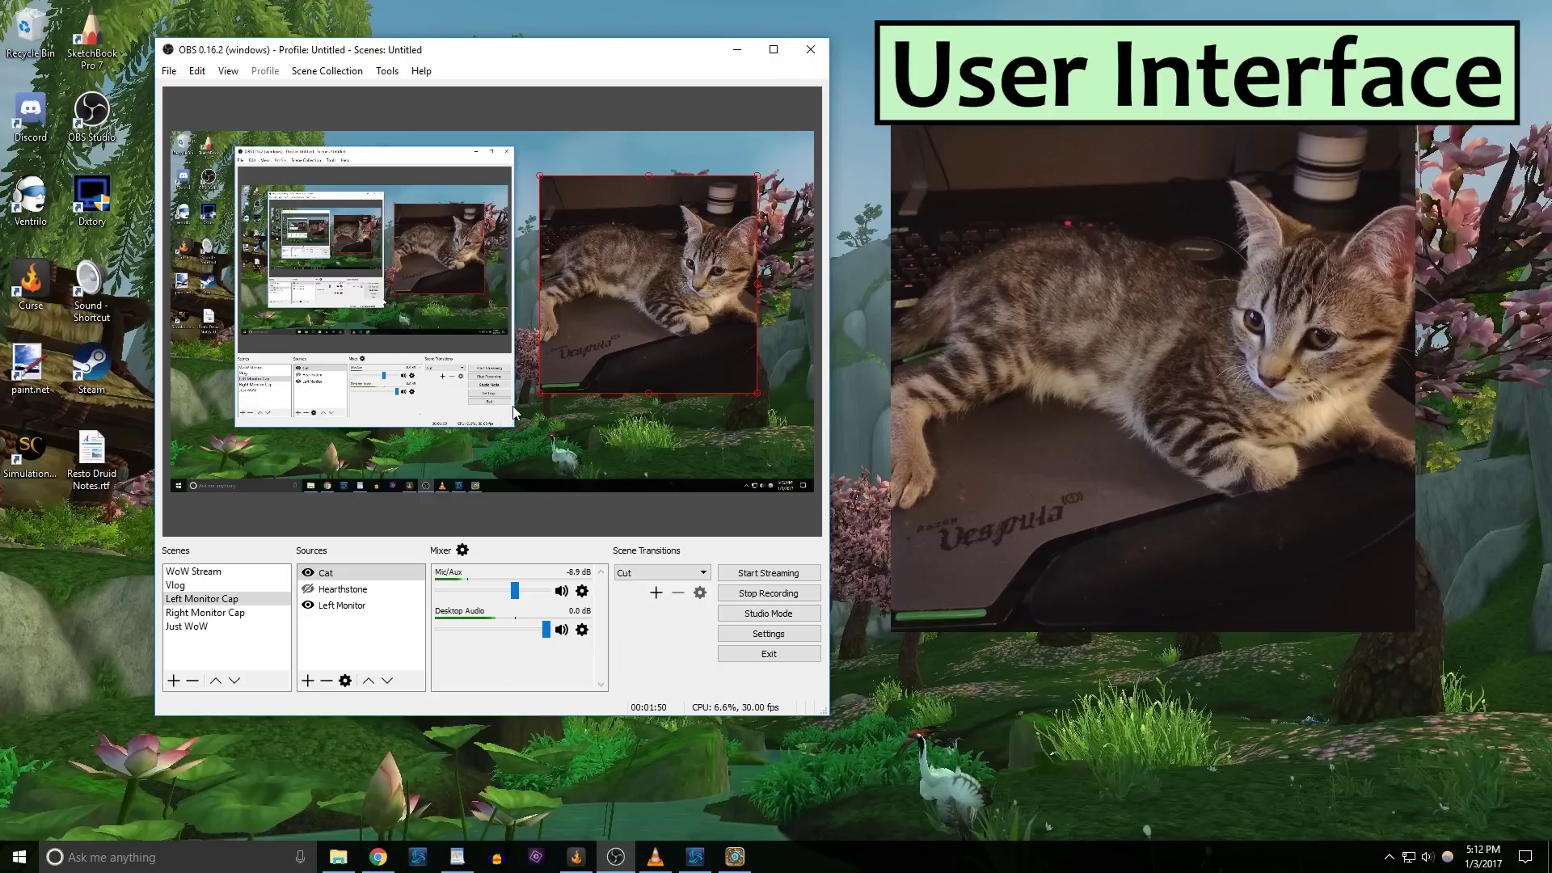
{"action": "left_click", "coordinate": [309, 590]}
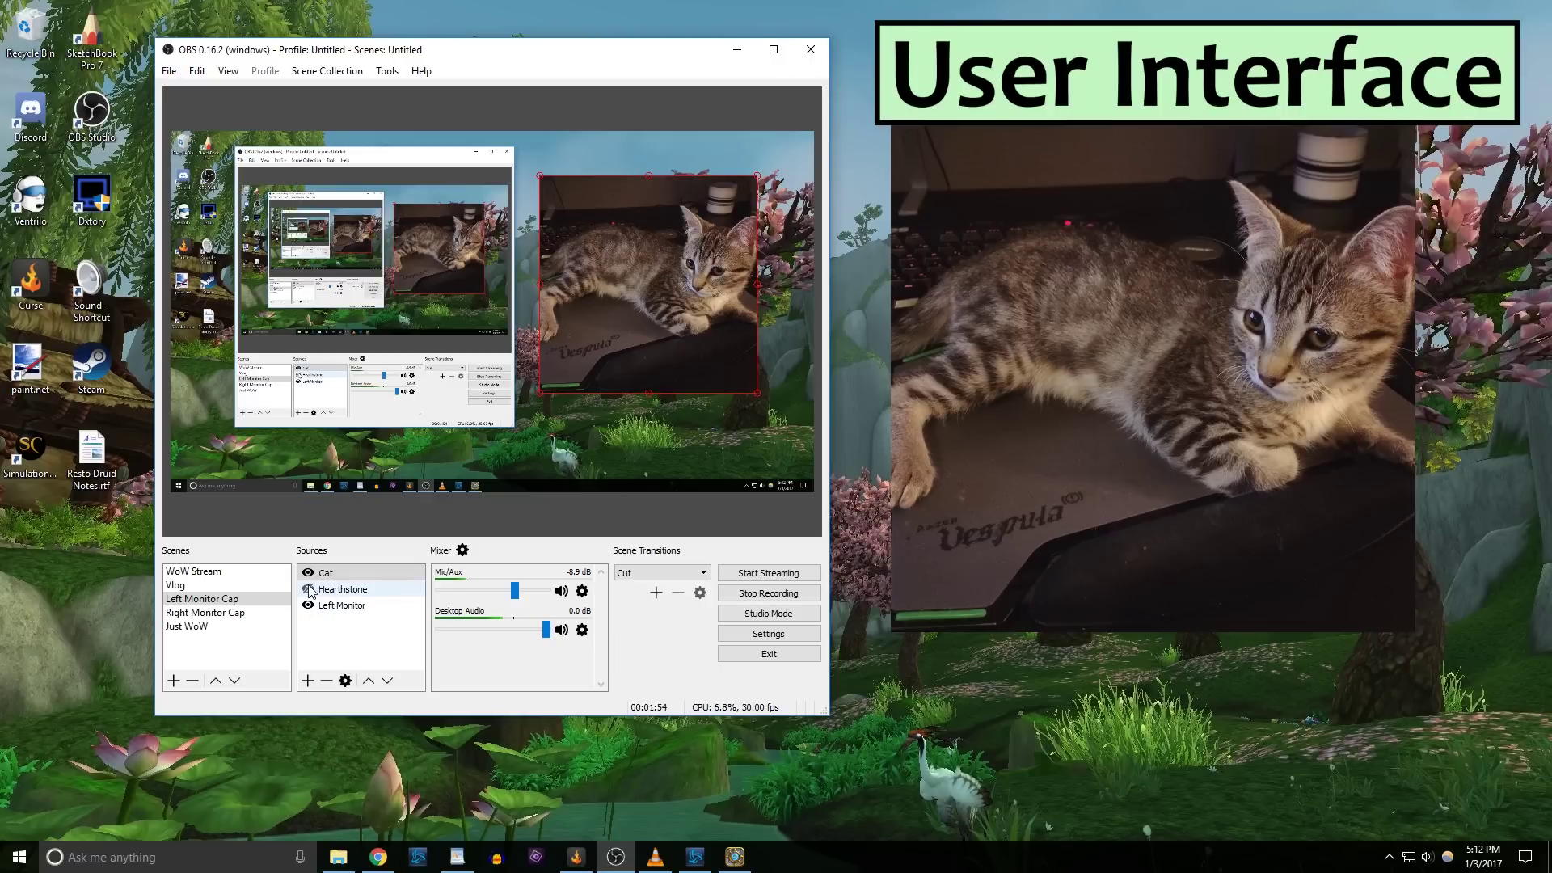